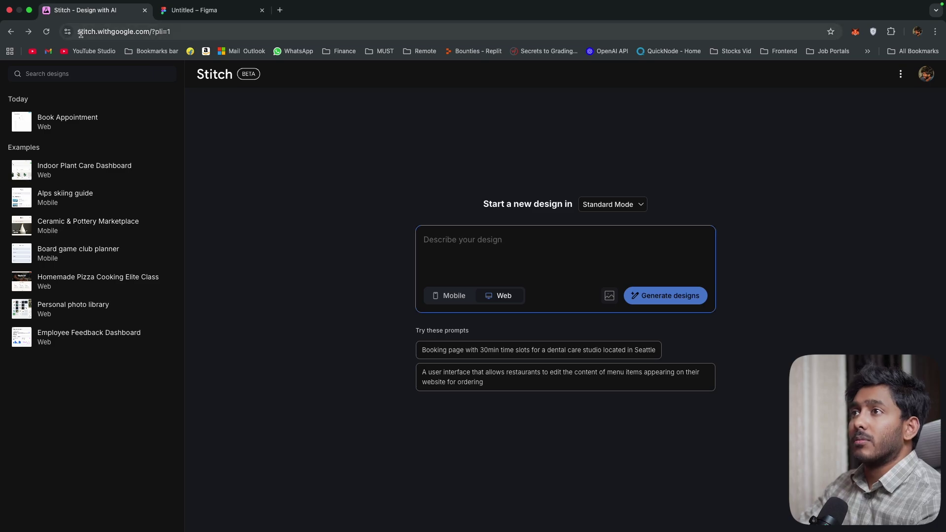
Step: Glance at the Google account menu, then click into the new-design prompt box
left_click(933, 79)
left_click(920, 77)
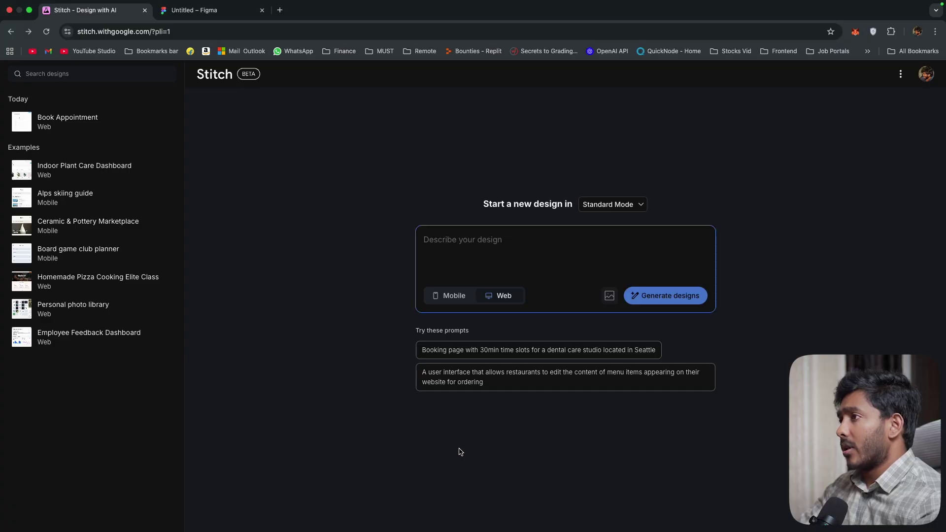
left_click(480, 252)
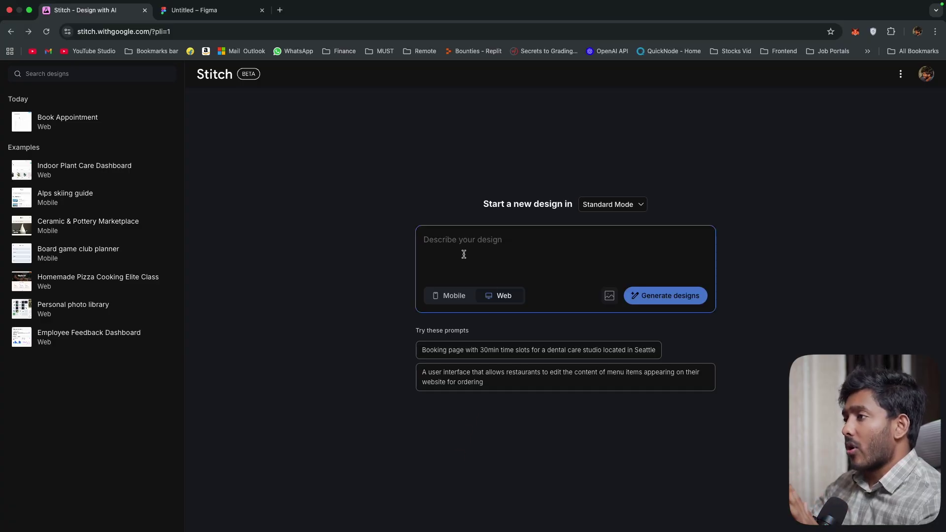
Step: Toggle the target platform between Mobile and Web and review the generation modes, keeping Standard Mode
left_click(452, 301)
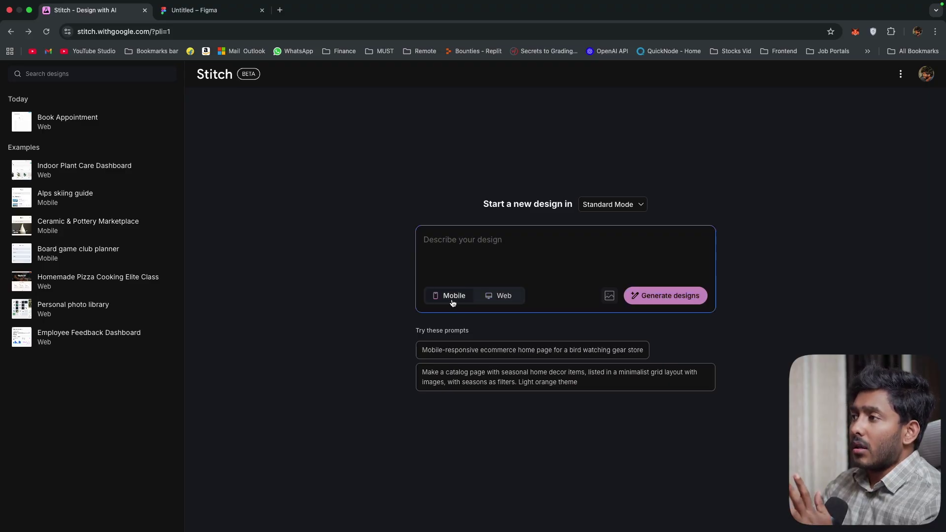
left_click(507, 297)
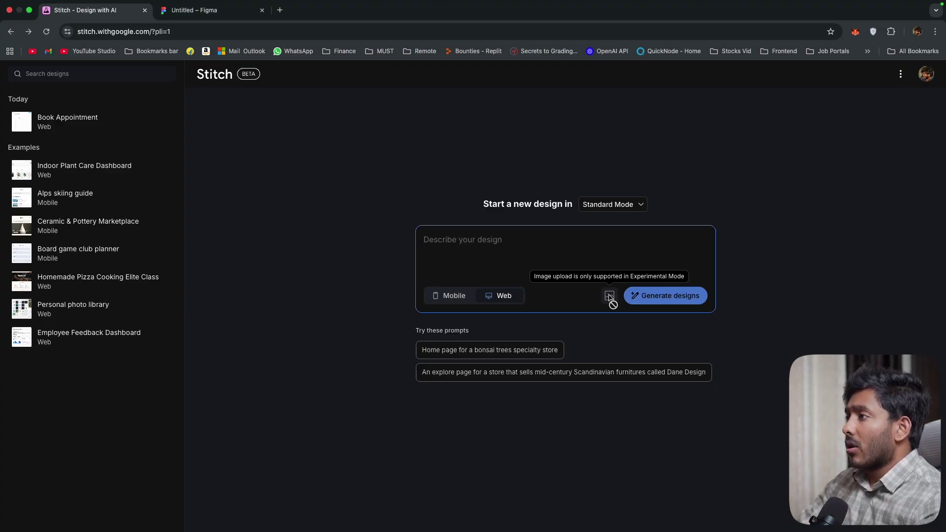
left_click(601, 205)
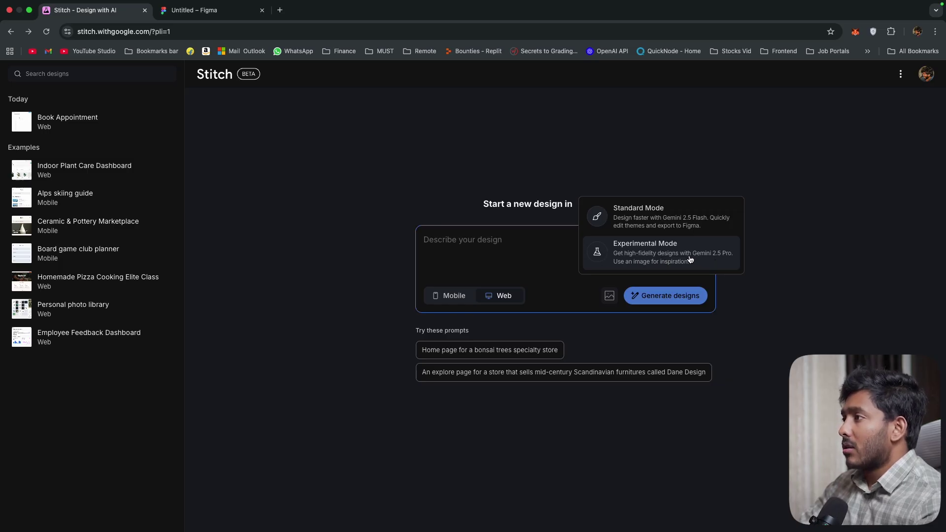
key("Escape")
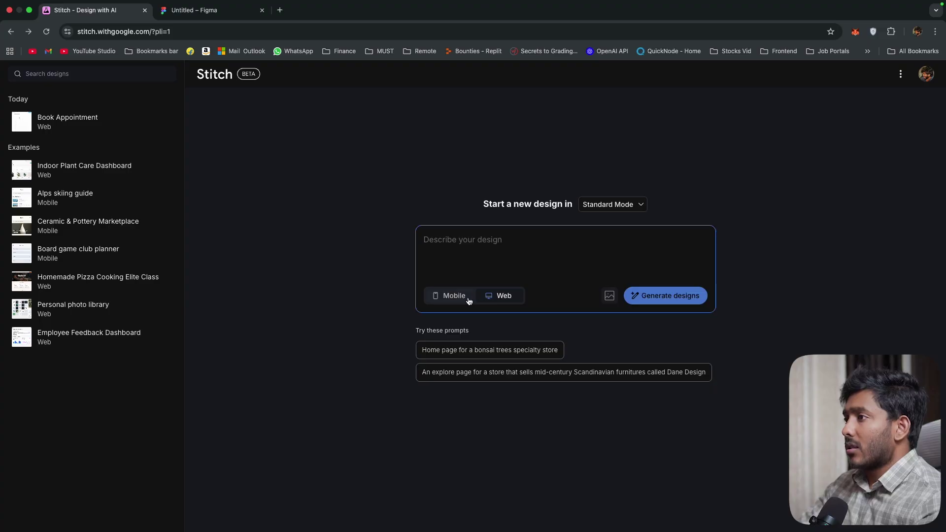
Step: Choose Mobile and enter the prompt 'design a food delivery app for students, teachers in school.'
left_click(452, 300)
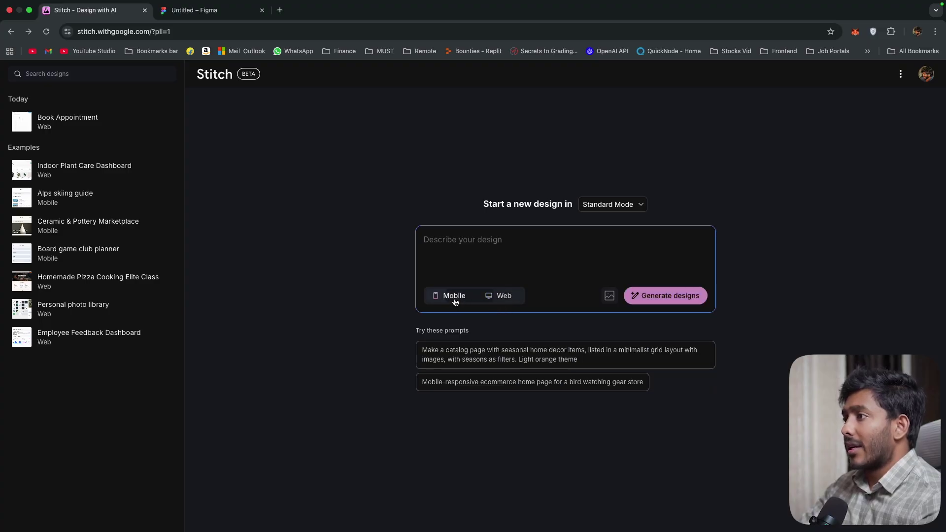
left_click(475, 260)
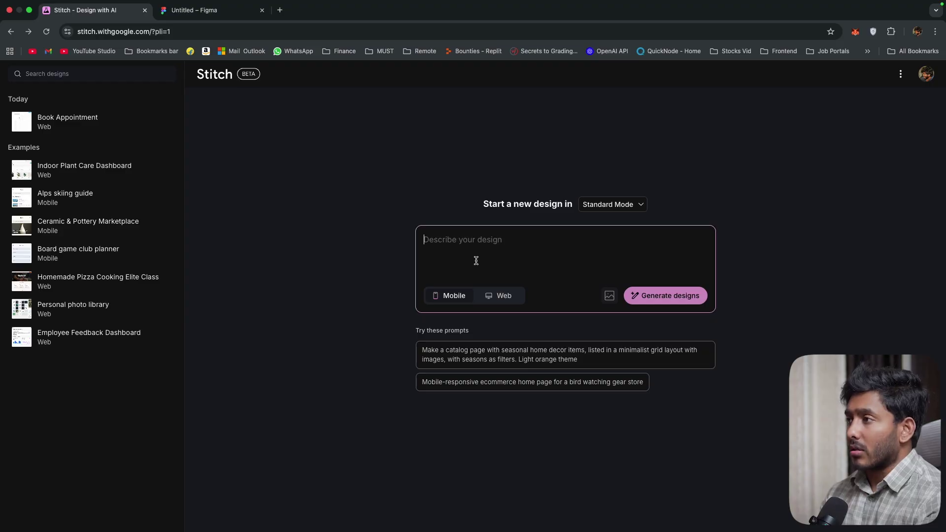
type("design a food delivery app for students, teachers in school.")
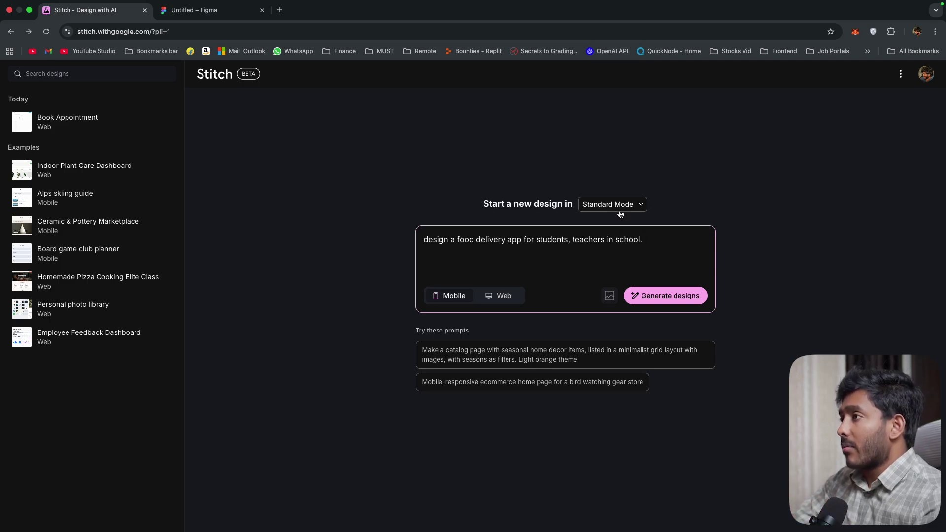
Step: Generate from the prompt and accept 'Make them all!' to create Cafeteria Menu, Custom Order, Checkout, Order Tracking and User Profile screens
left_click(651, 295)
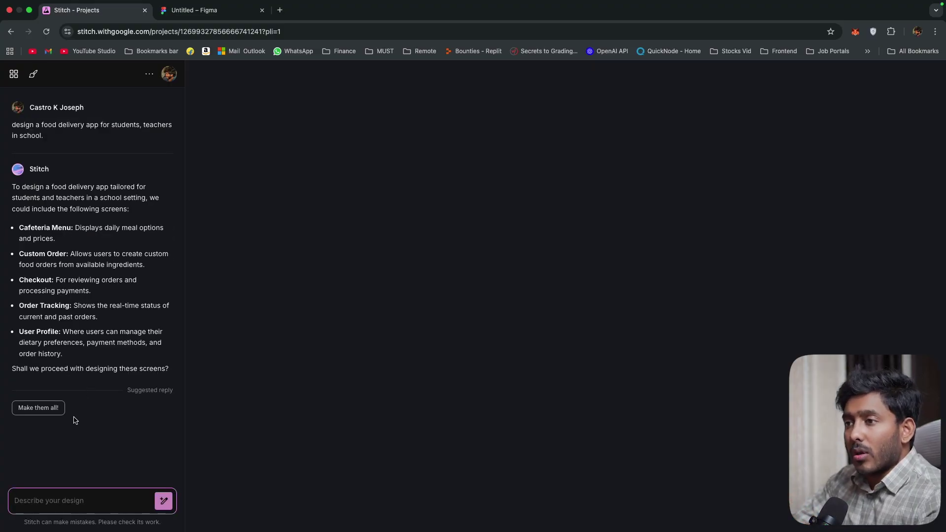
left_click(40, 411)
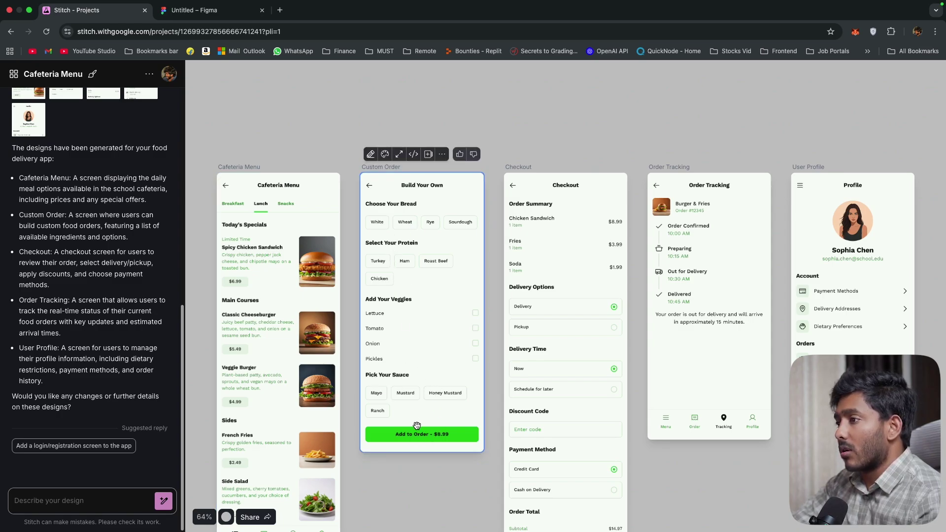
scroll(544, 231, "down", 5)
scroll(545, 231, "up", 2)
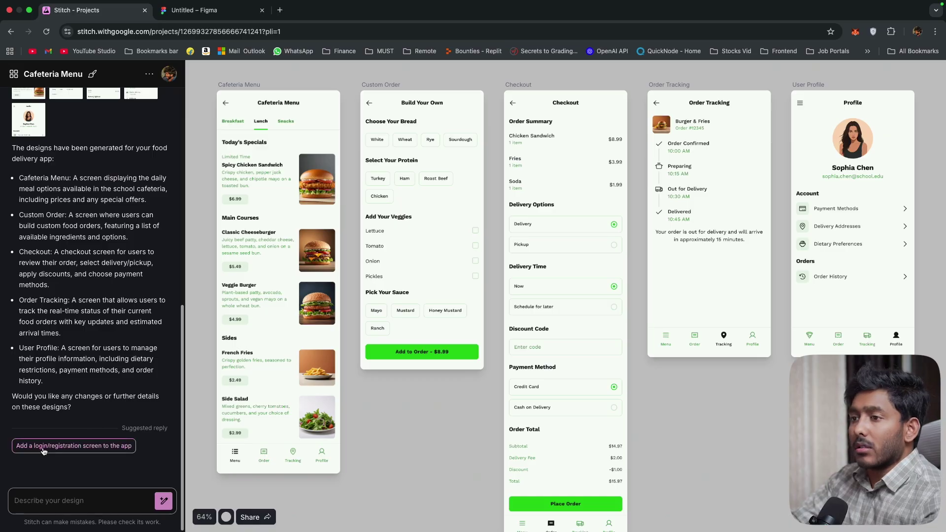
Step: Request a Login/Registration screen integrated into the flow, plus a Welcome Screen shown after login
left_click(78, 447)
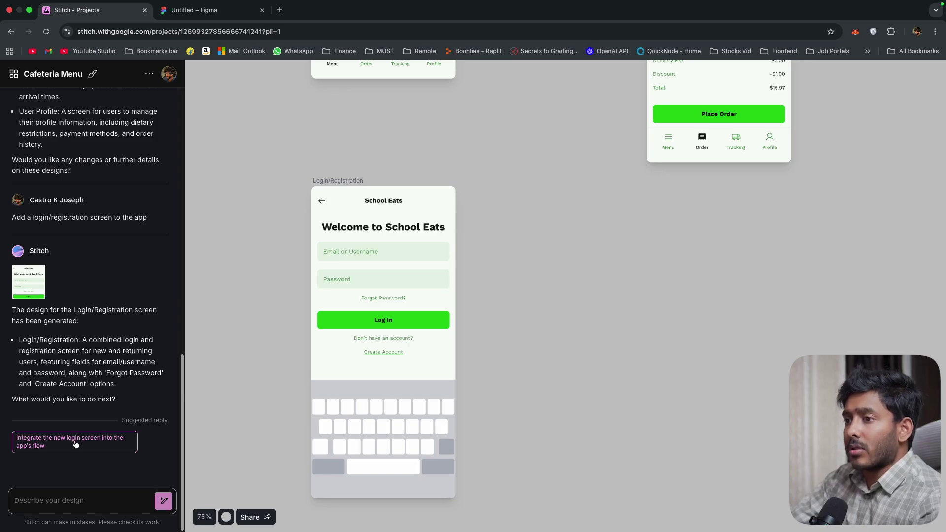
left_click(75, 444)
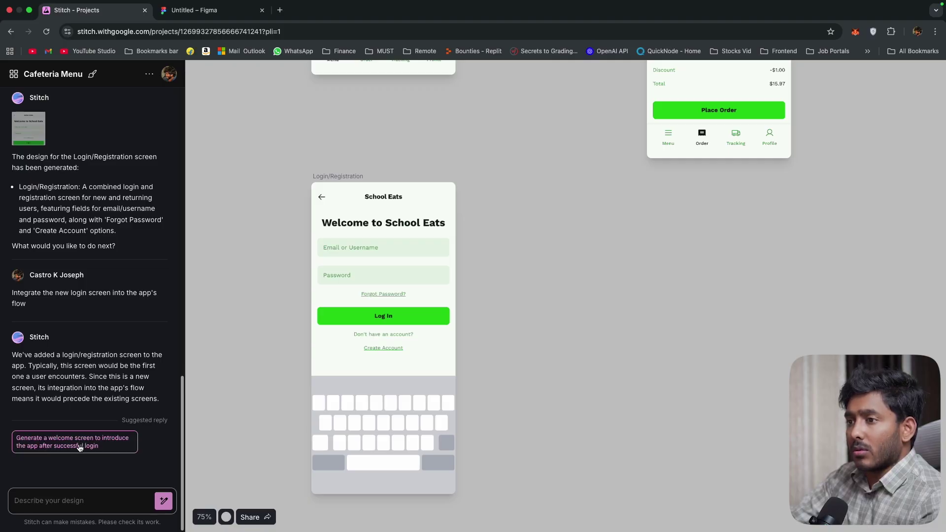
left_click(79, 448)
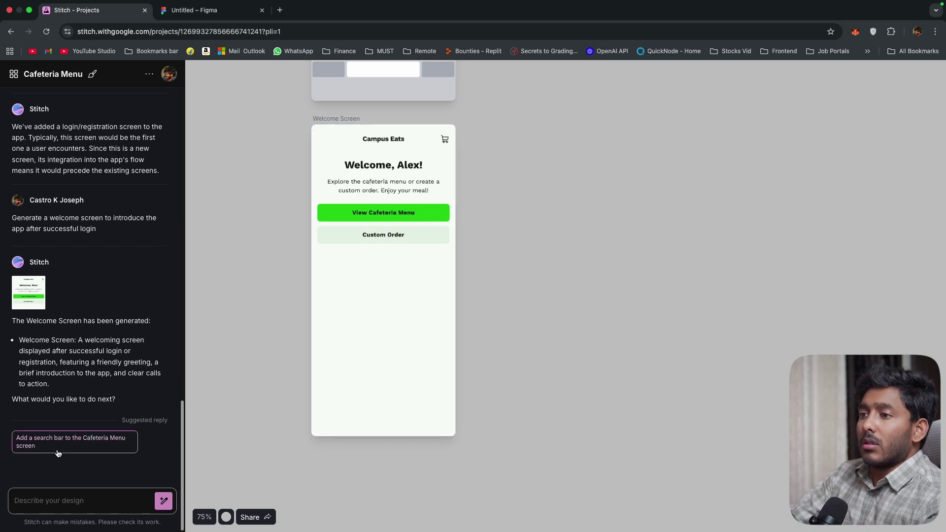
Step: Request a Cafeteria Menu version with a food search bar
scroll(414, 407, "up", 10)
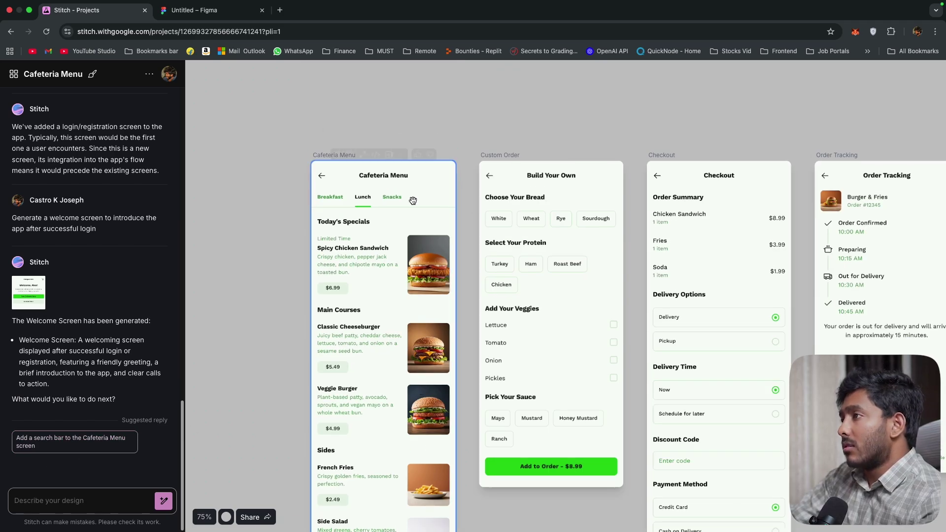
scroll(396, 252, "down", 1)
scroll(396, 252, "down", 5)
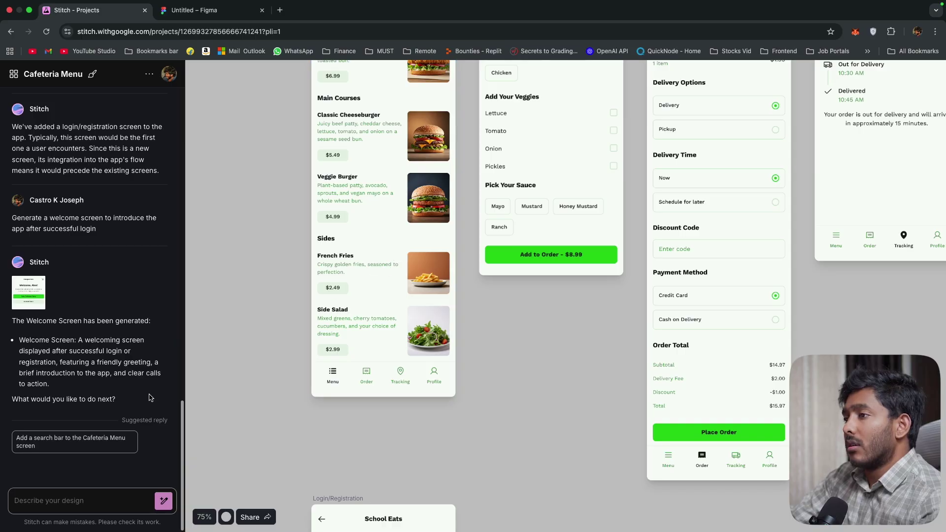
left_click(69, 442)
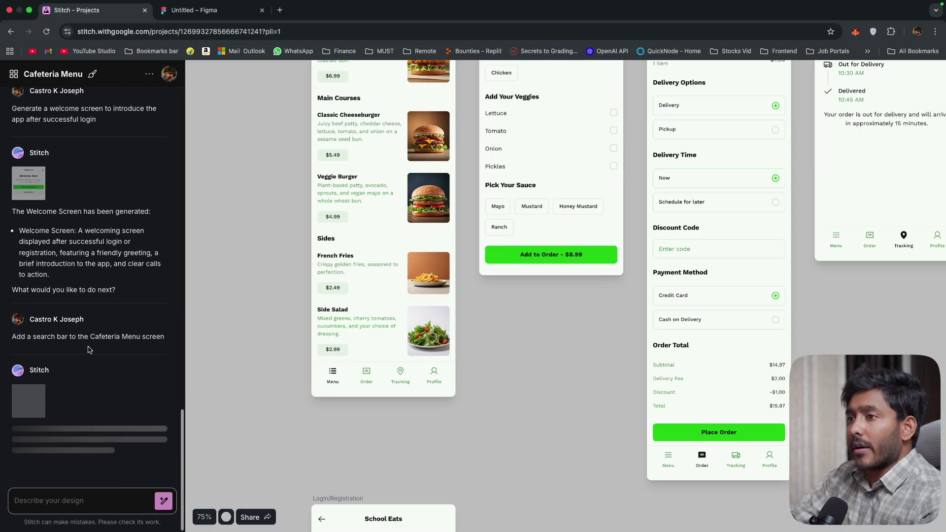
scroll(284, 445, "up", 1)
scroll(284, 444, "up", 4)
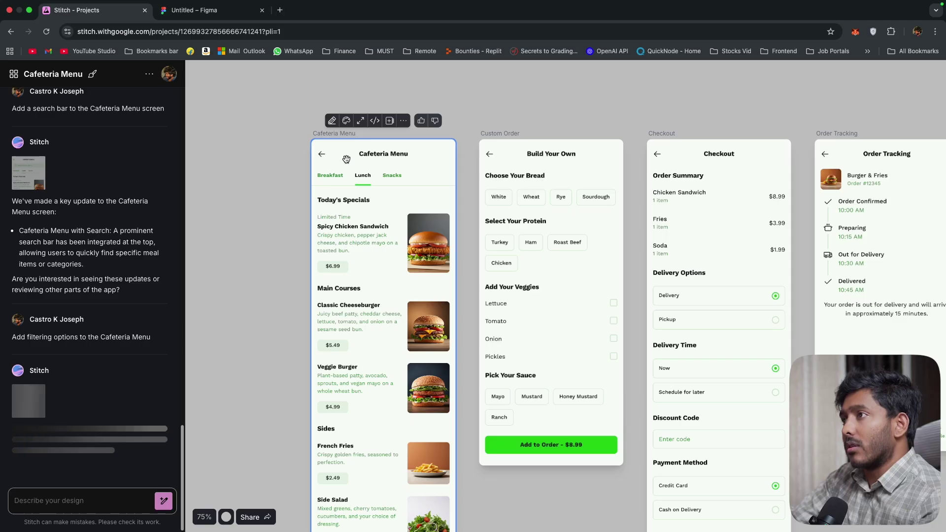
scroll(374, 306, "down", 10)
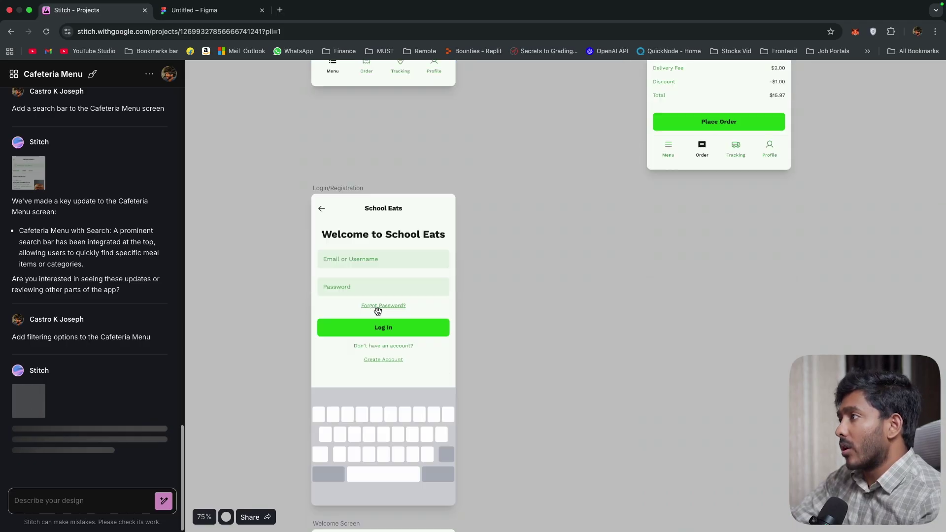
scroll(378, 310, "down", 15)
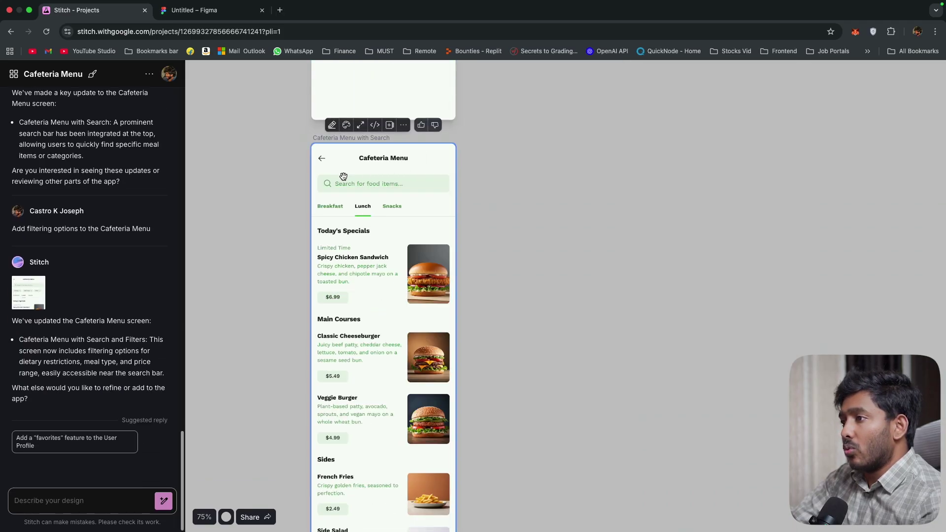
scroll(355, 247, "up", 20)
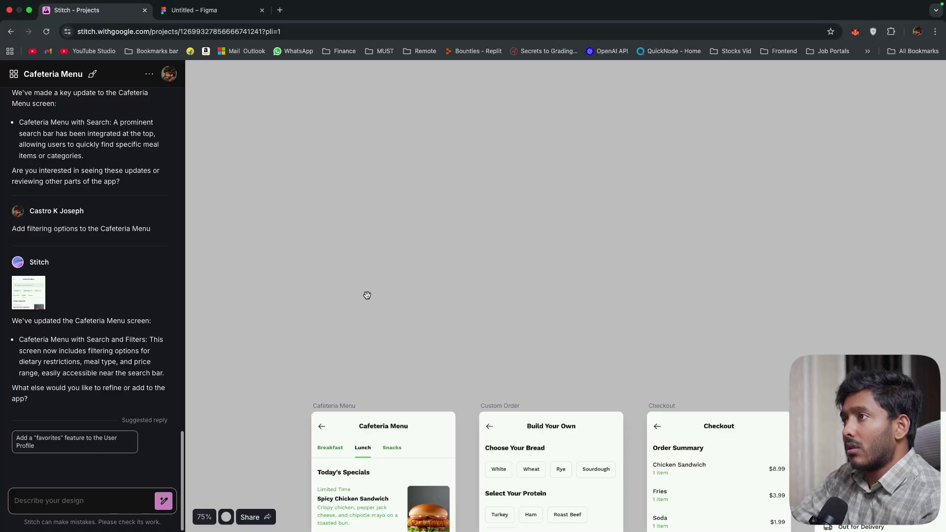
scroll(367, 295, "down", 3)
Step: Select the Cafeteria Menu screen and review the Dietary, Meal Type and Price filter variants
left_click(367, 296)
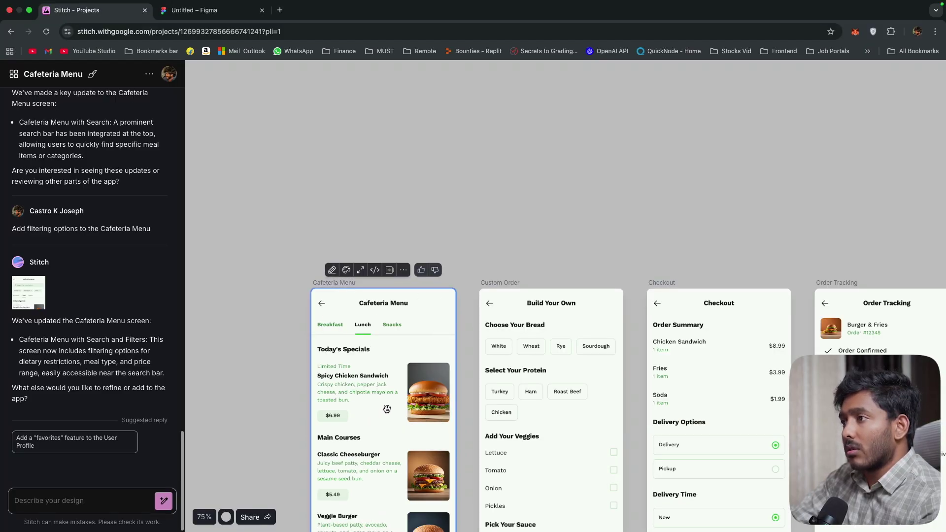
scroll(386, 409, "down", 15)
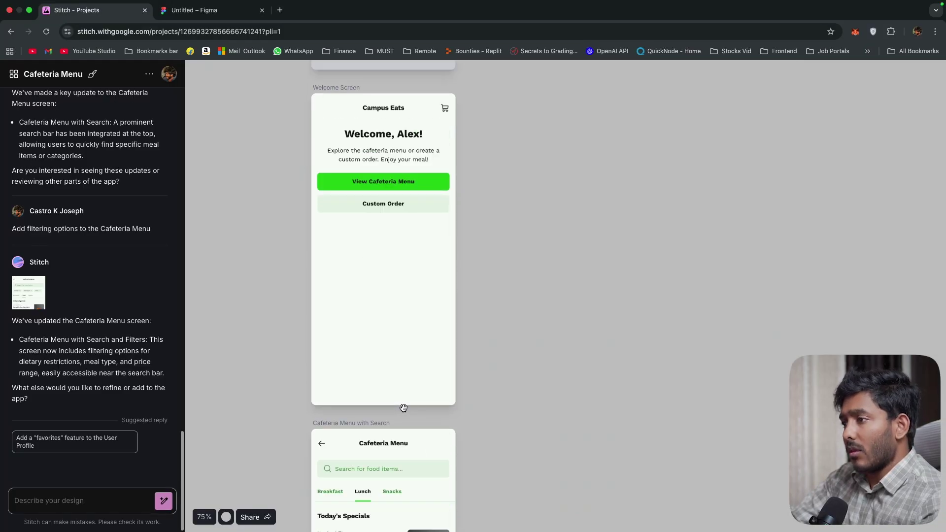
scroll(403, 408, "down", 10)
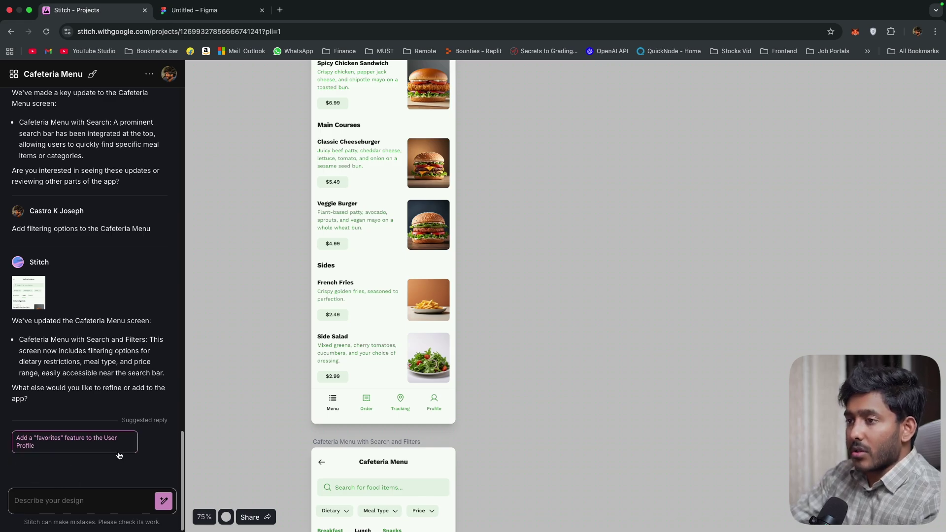
scroll(561, 363, "down", 10)
scroll(559, 361, "up", 20)
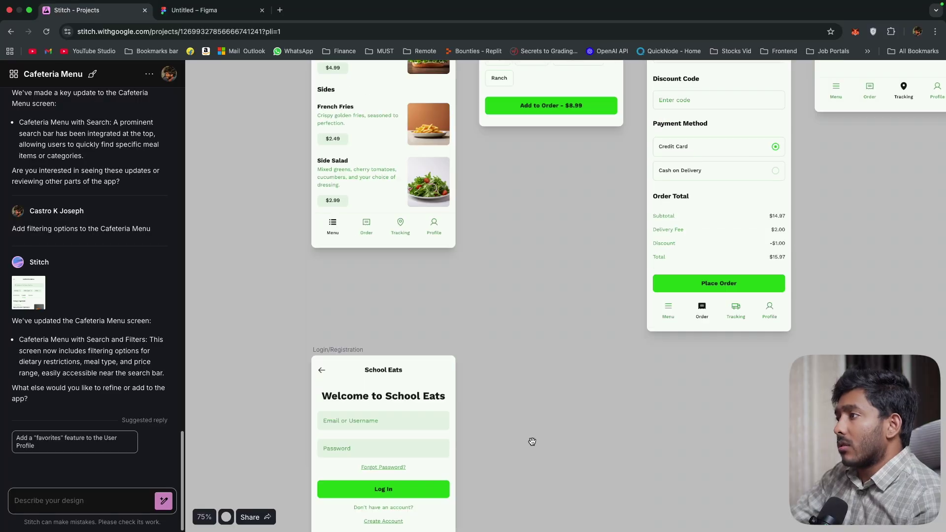
Step: Tint the canvas background dark red (#9d6666) and select the Cafeteria Menu screen
left_click(226, 517)
left_click_drag(224, 397, 266, 418)
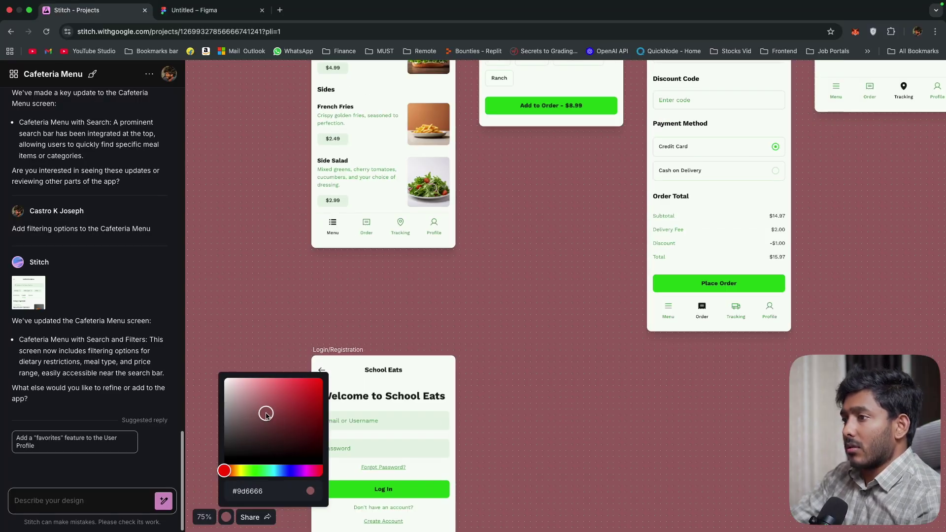
scroll(564, 454, "up", 10)
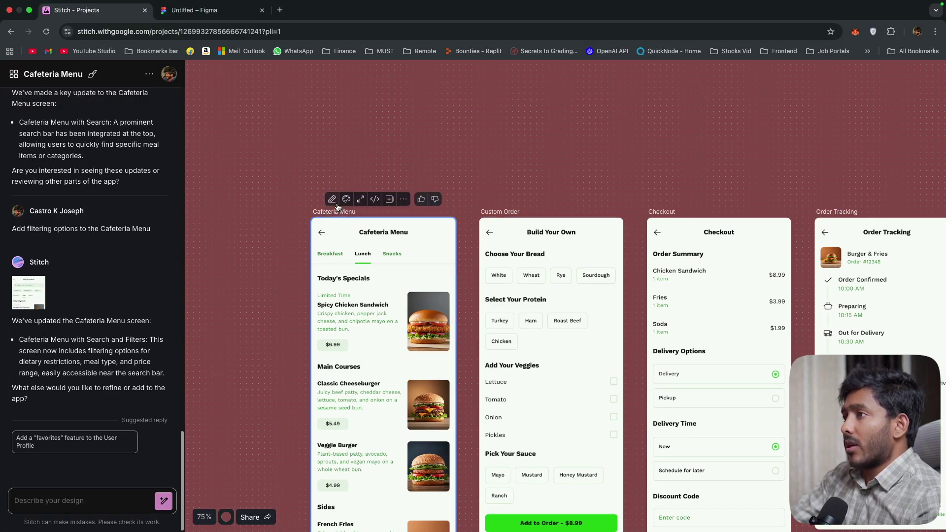
left_click(335, 202)
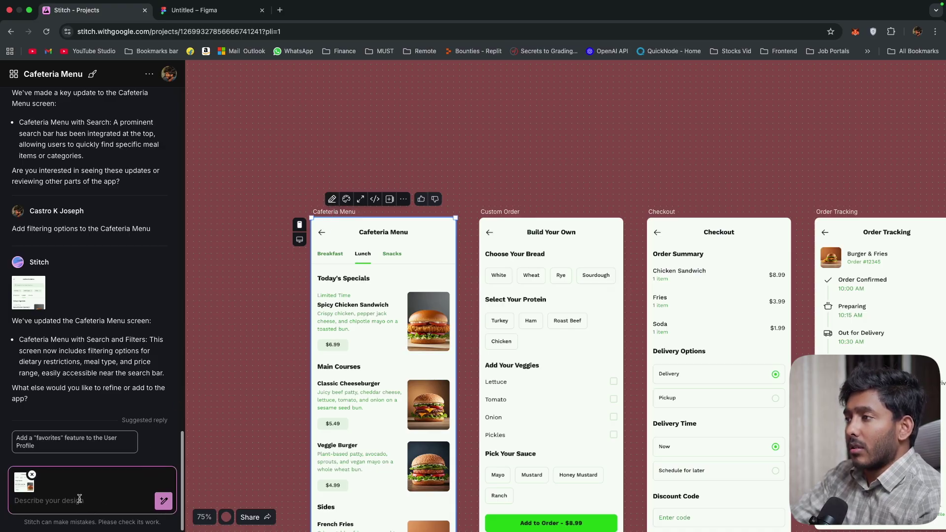
scroll(325, 246, "down", 10)
Step: Select the Cafeteria Menu with Search screen and type 'change the color of the price box to yellow'
left_click(324, 95)
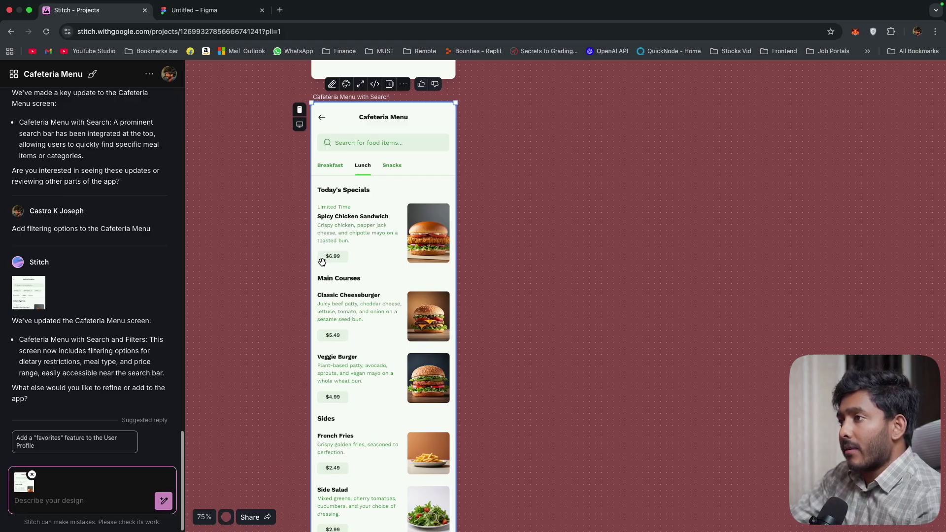
type("c")
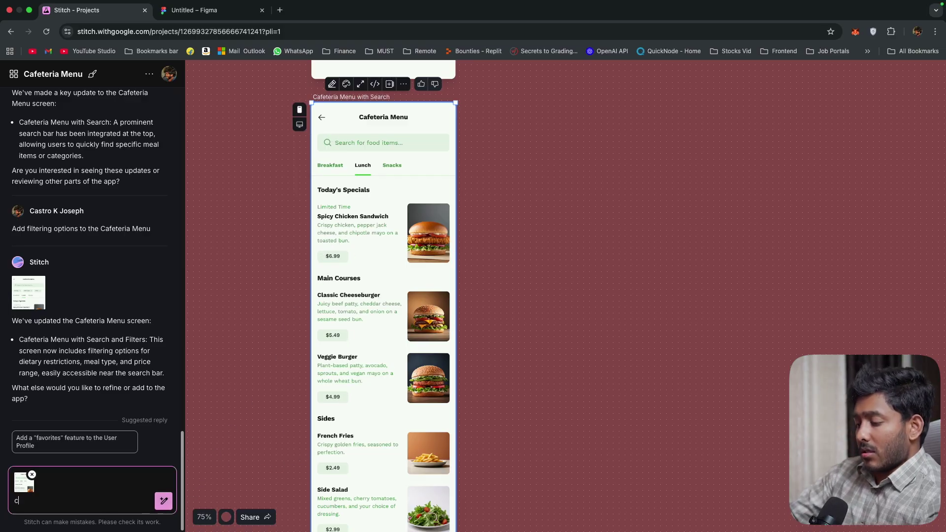
type("hange the color of the price box to yellow")
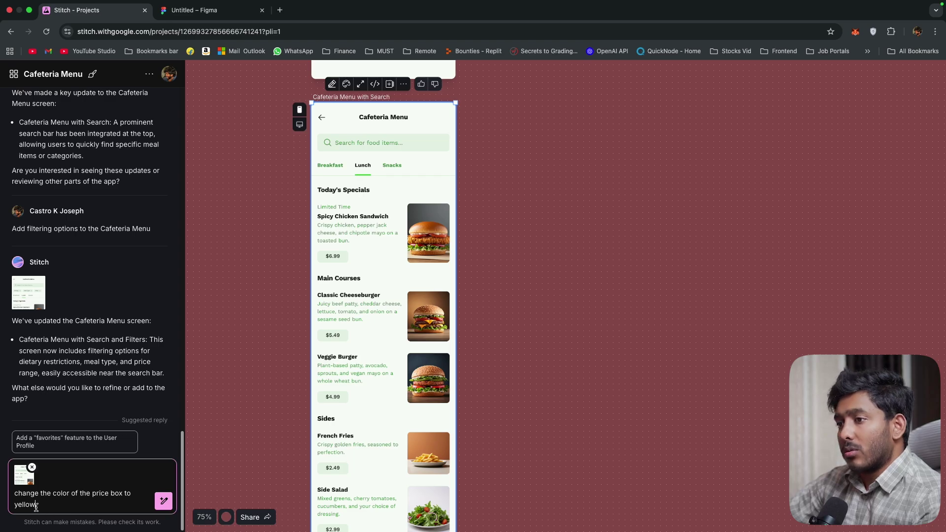
Step: Send the yellow price box request, follow up asking for bright high-contrast yellow, and select that screen
left_click(164, 502)
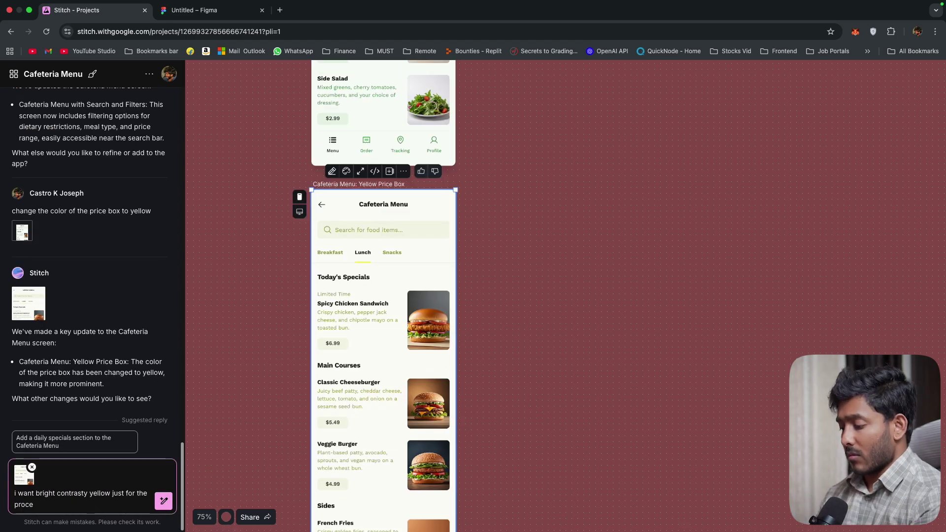
key("Return")
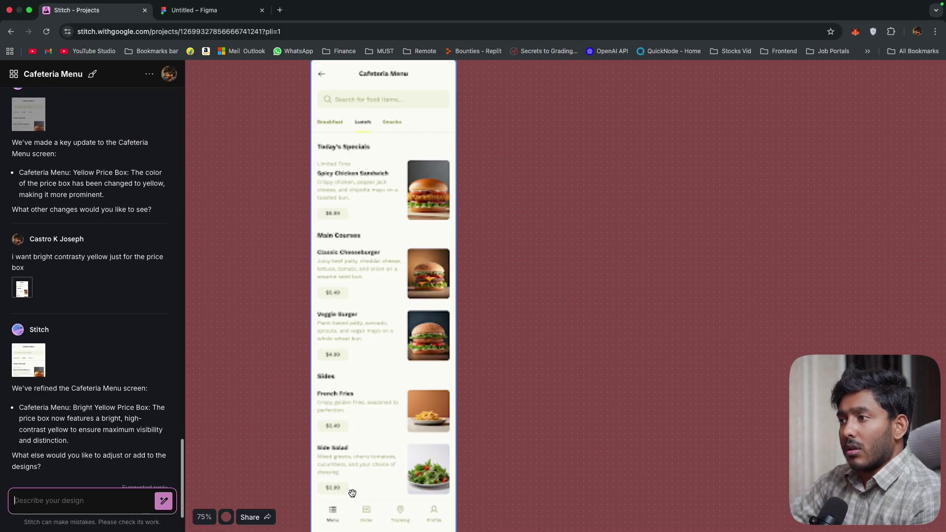
scroll(537, 353, "down", 3)
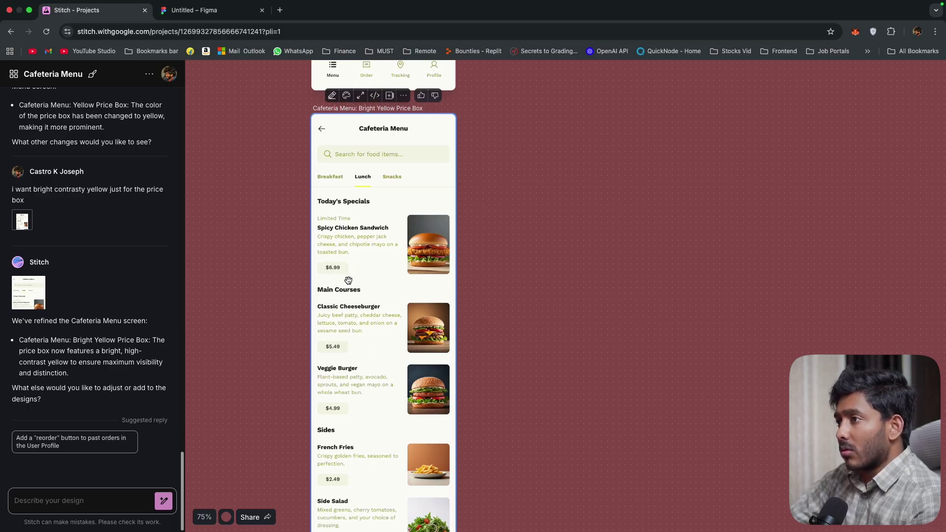
left_click(324, 272)
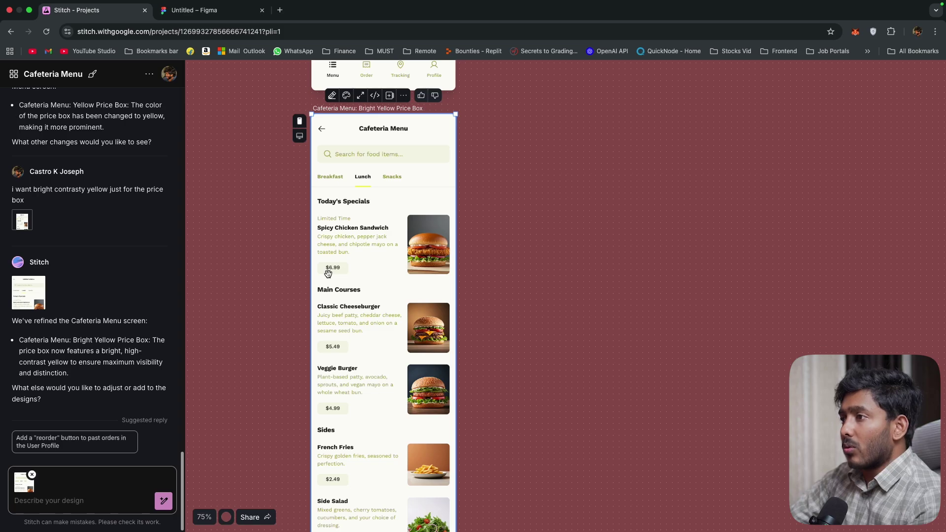
Step: Apply the blue-violet #607AFB theme colour to the Bright Yellow Price Box screen
left_click(346, 96)
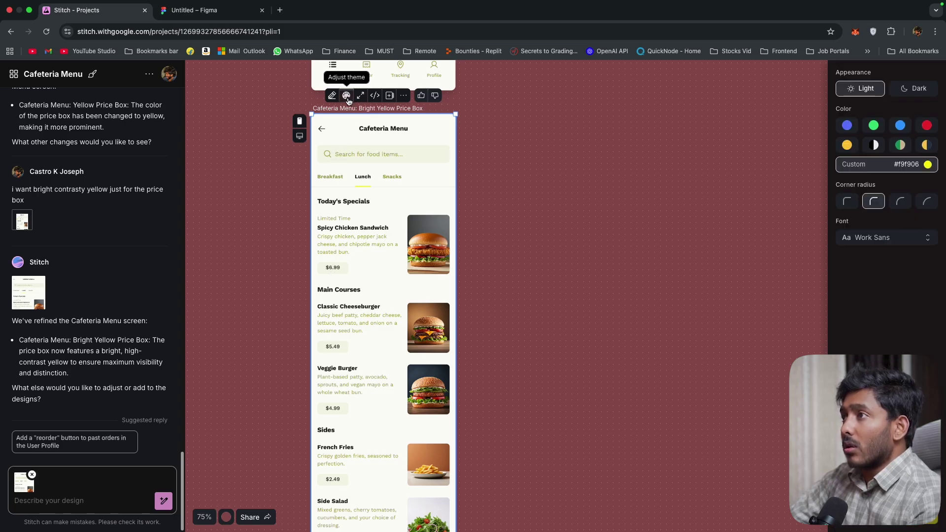
left_click(846, 126)
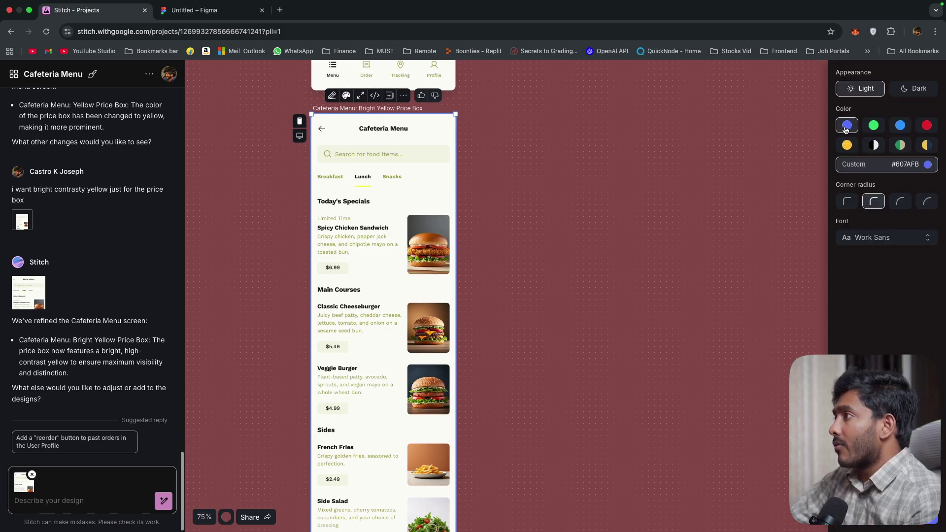
left_click(876, 527)
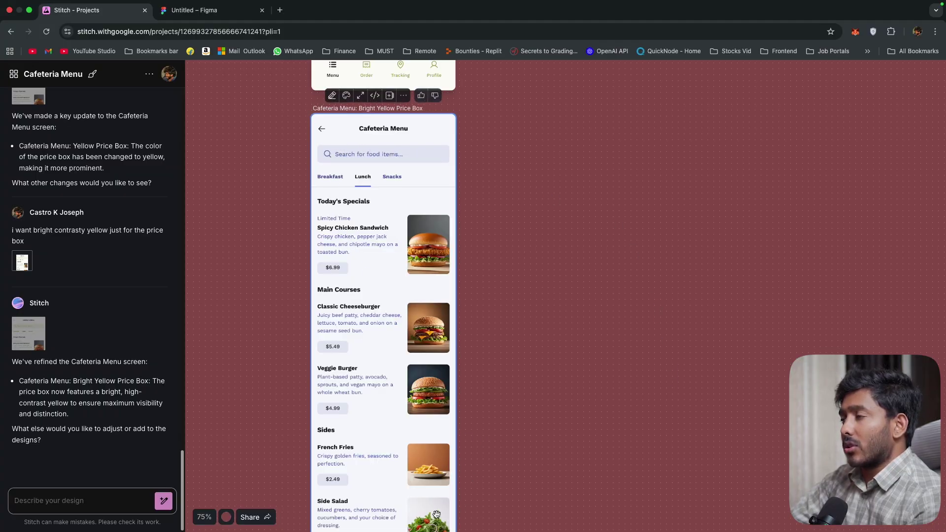
Step: Recheck the theme settings, keeping Work Sans as the font and the custom colour unchanged
left_click(346, 96)
left_click(867, 238)
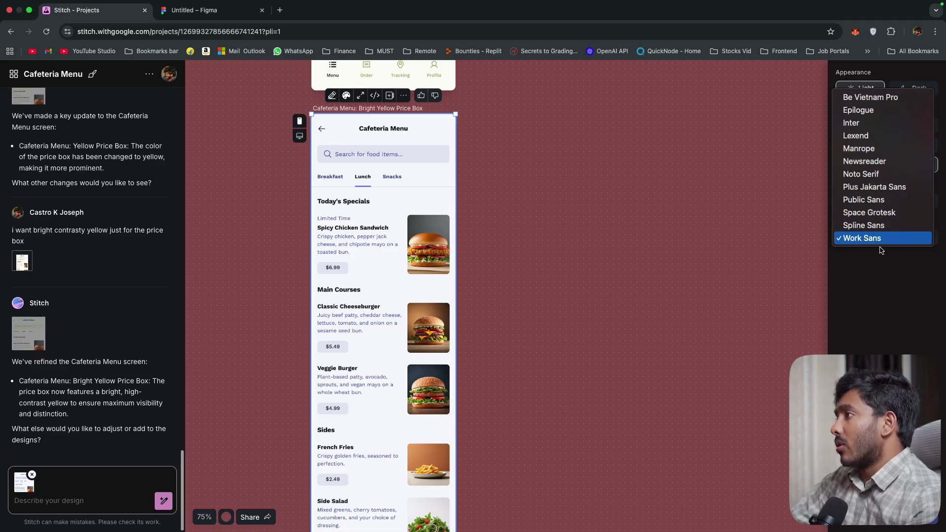
left_click(891, 282)
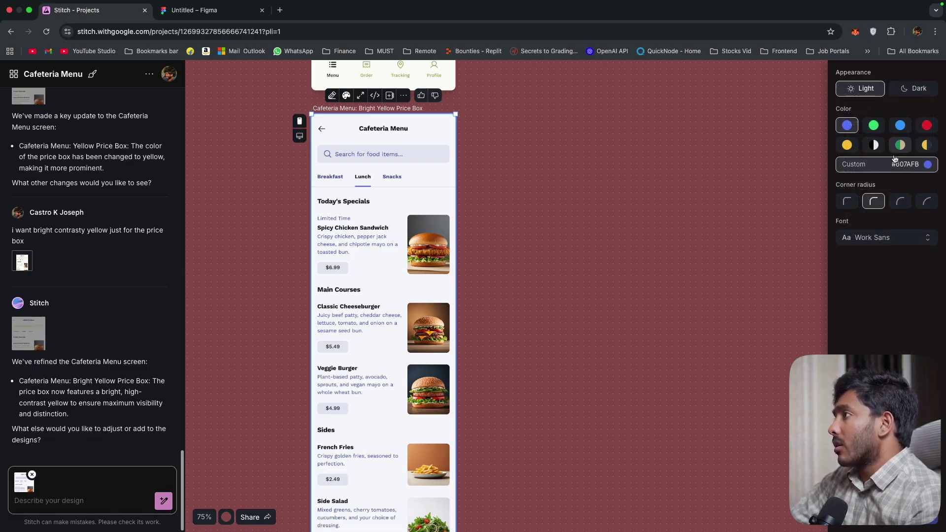
left_click(867, 168)
left_click(866, 168)
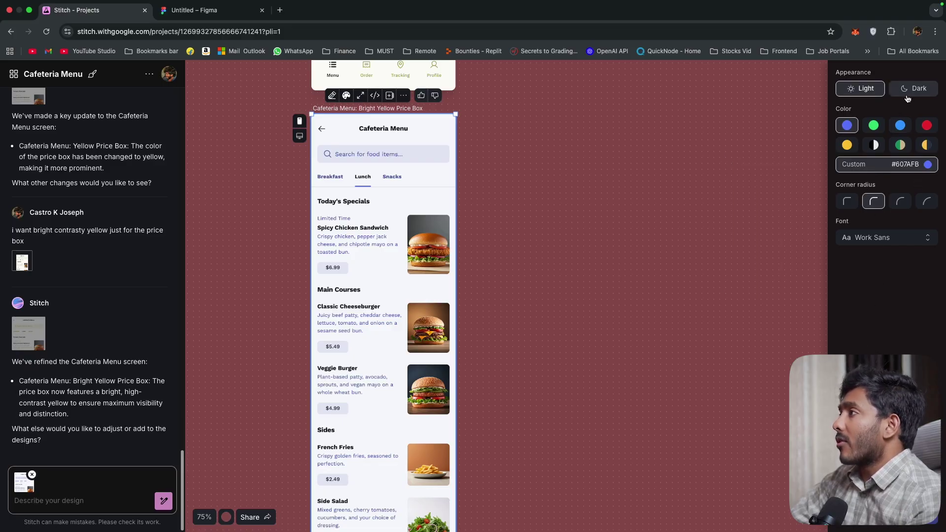
Step: Switch the screen's appearance to Dark and select the regenerated dark Cafeteria Menu screen
left_click(906, 97)
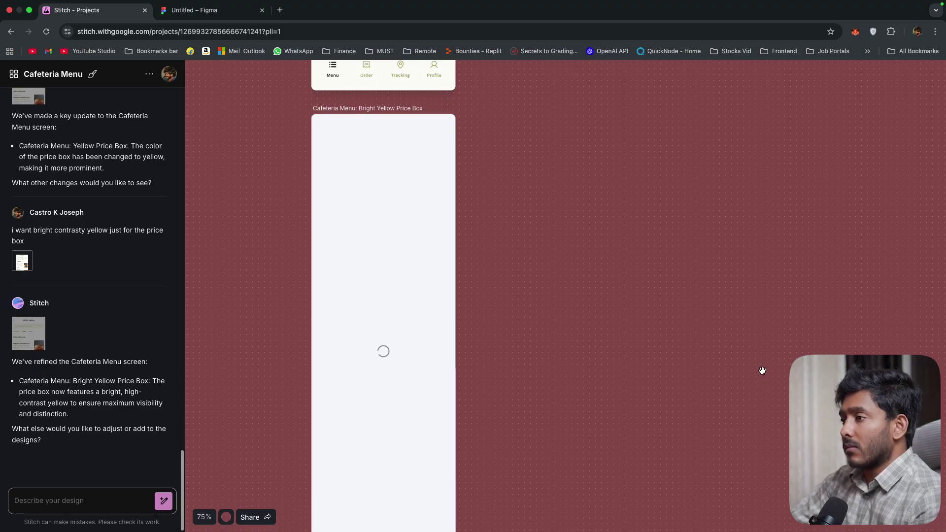
left_click(446, 285)
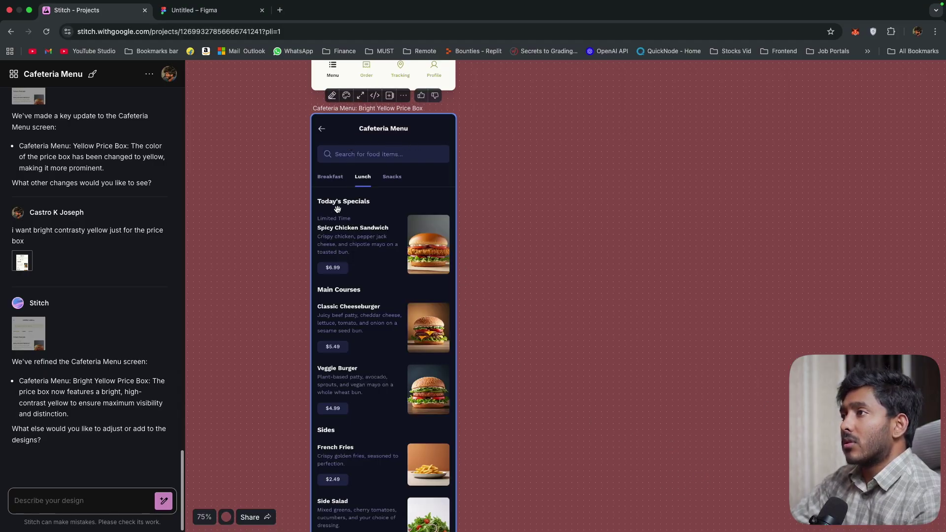
scroll(452, 395, "down", 4)
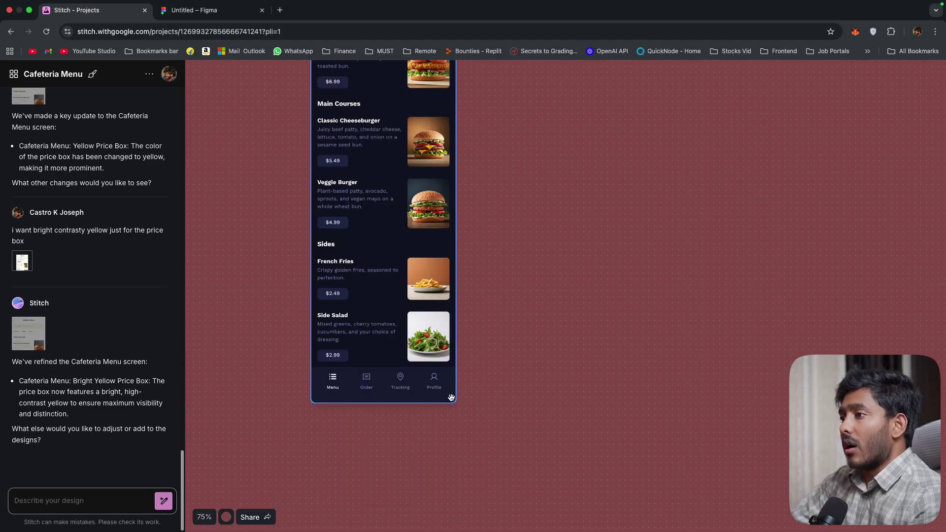
scroll(620, 401, "up", 13)
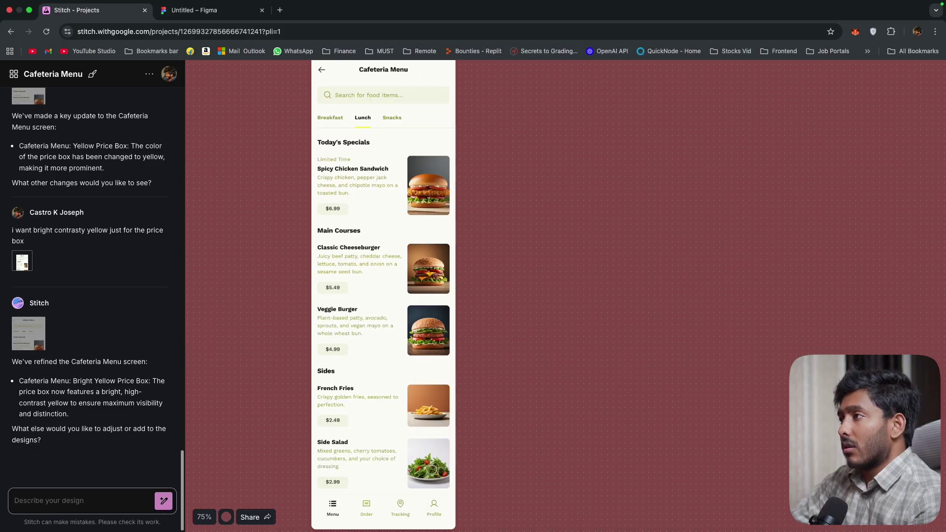
scroll(592, 370, "down", 7)
scroll(592, 370, "up", 5)
left_click(365, 363)
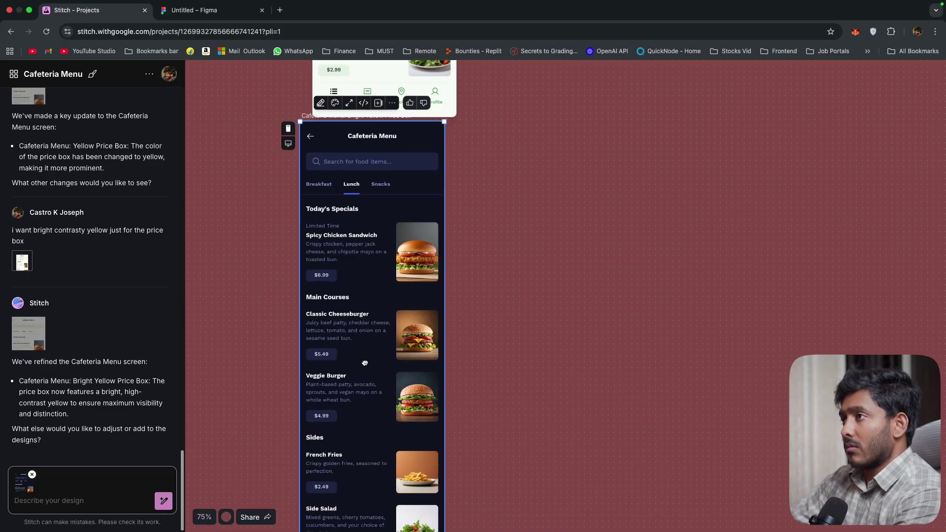
scroll(365, 363, "left", 4)
scroll(439, 401, "down", 5)
scroll(245, 155, "up", 5)
scroll(245, 155, "left", 4)
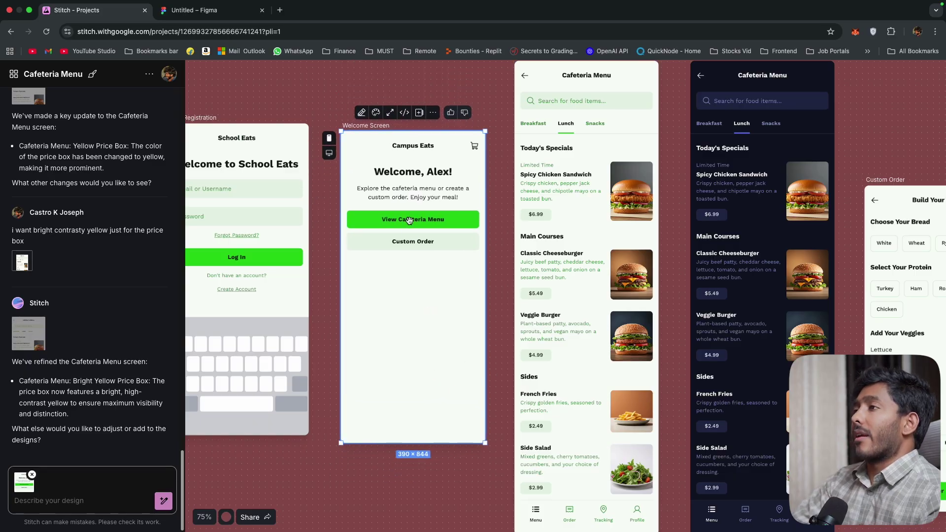
left_click(432, 114)
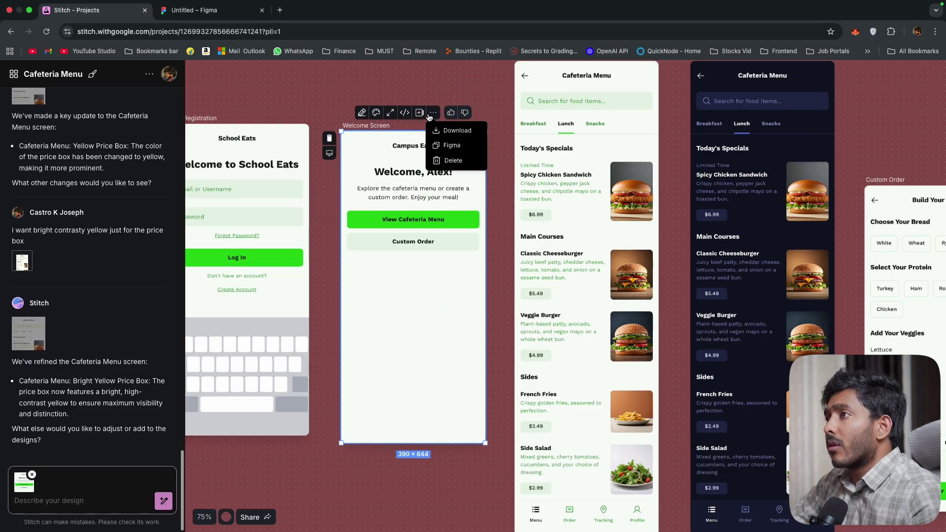
left_click(405, 113)
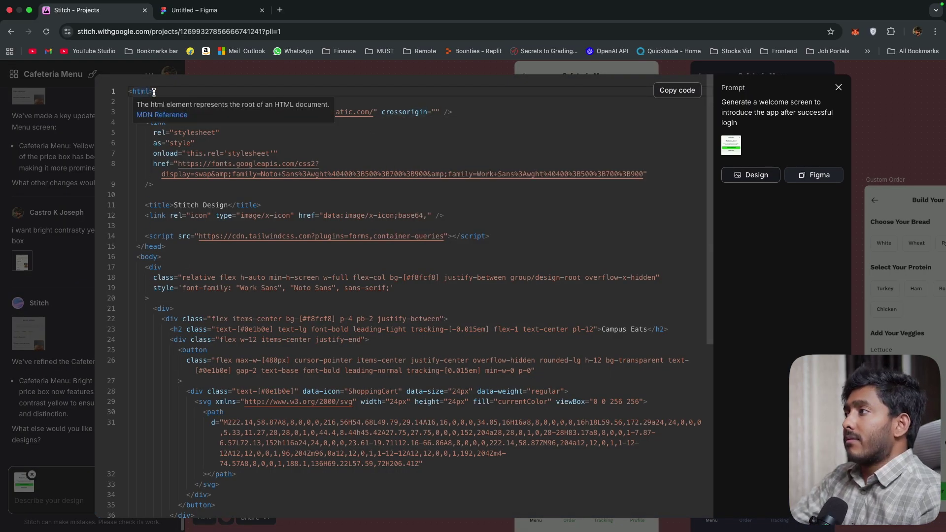
scroll(335, 414, "down", 5)
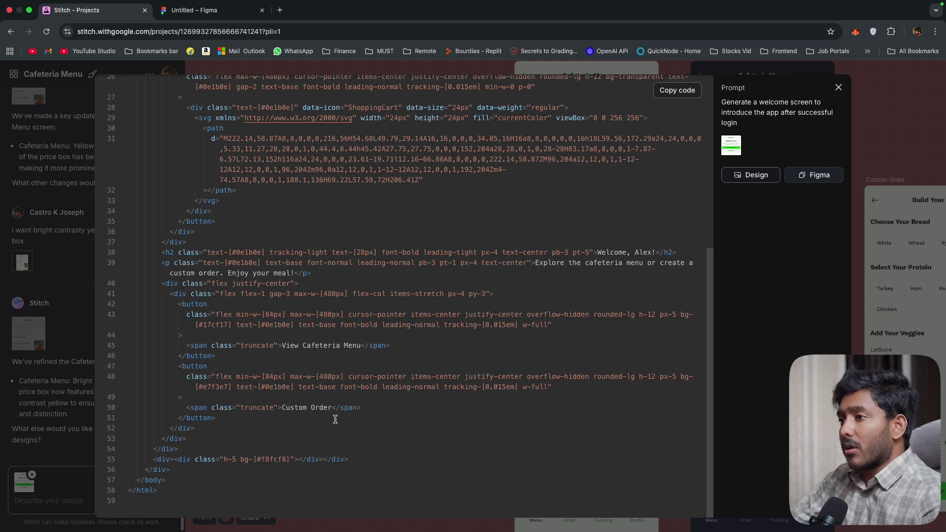
scroll(335, 419, "up", 5)
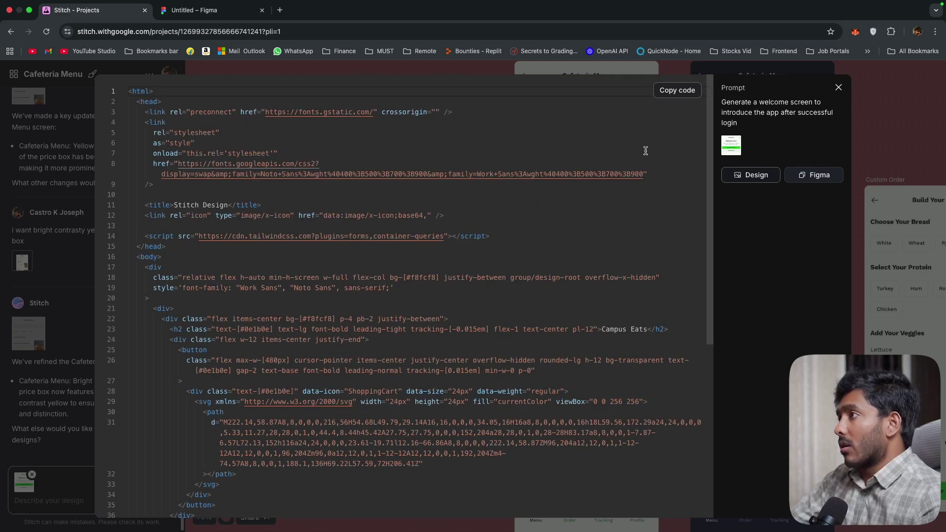
scroll(454, 243, "down", 5)
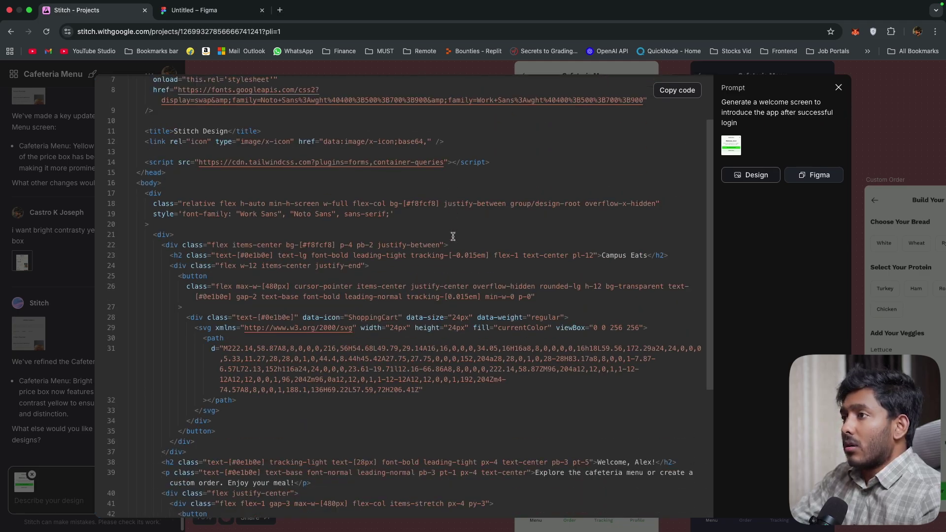
scroll(454, 244, "up", 5)
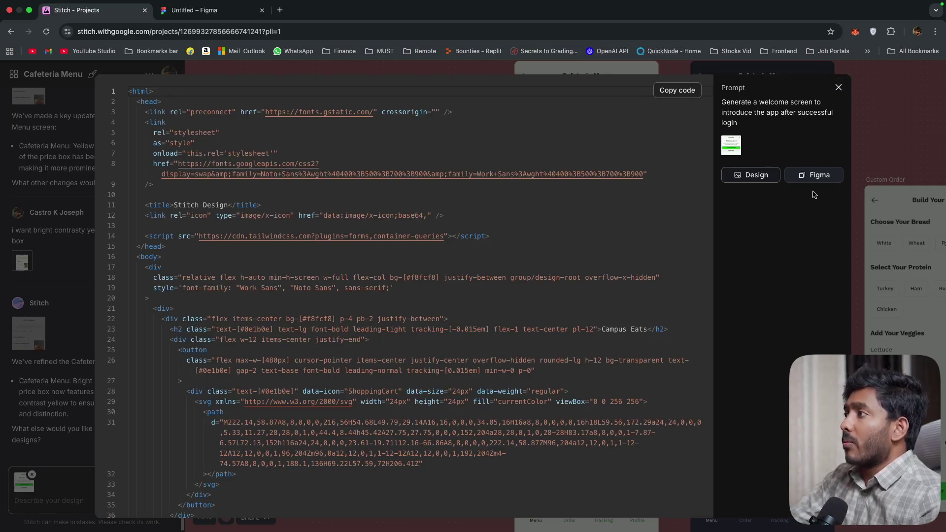
left_click(841, 84)
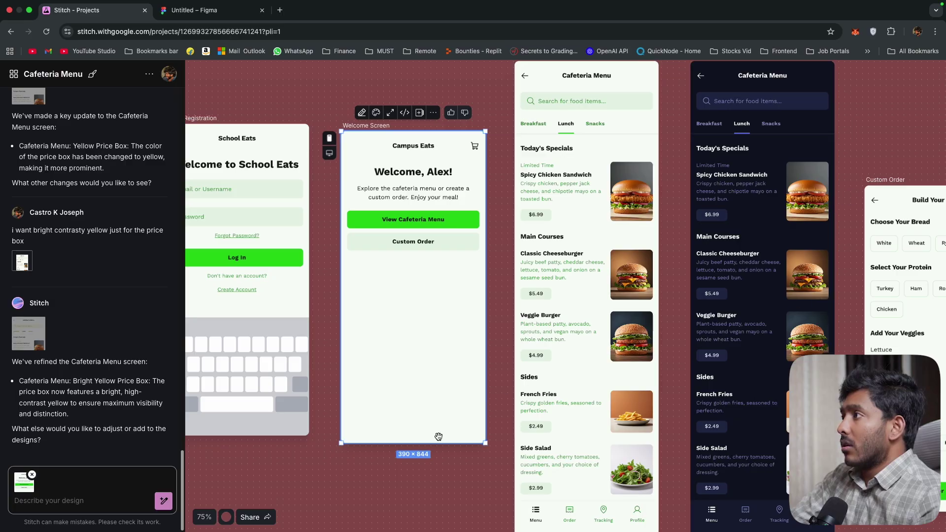
left_click(257, 526)
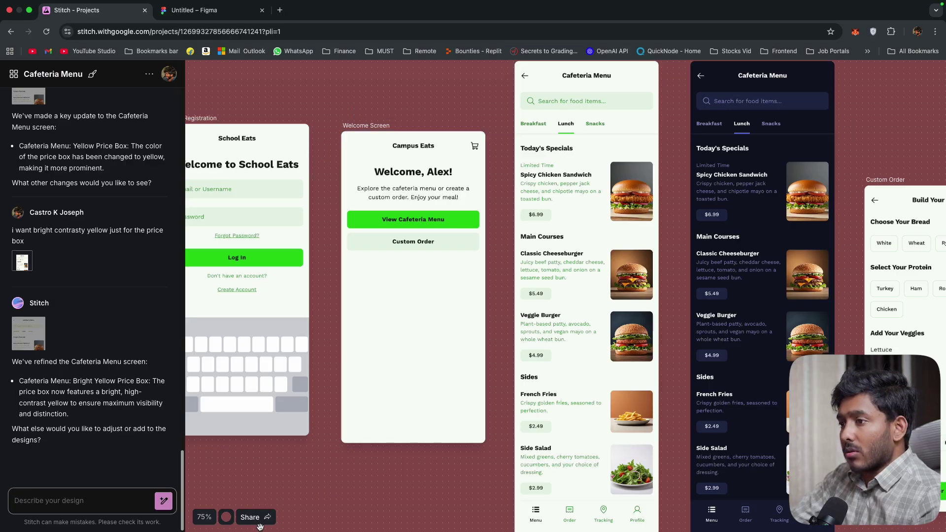
left_click(262, 520)
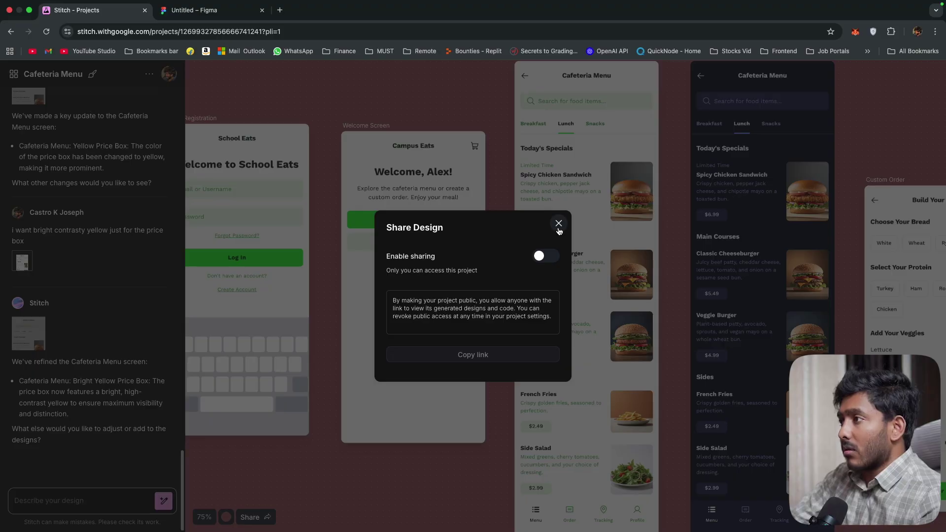
left_click(559, 223)
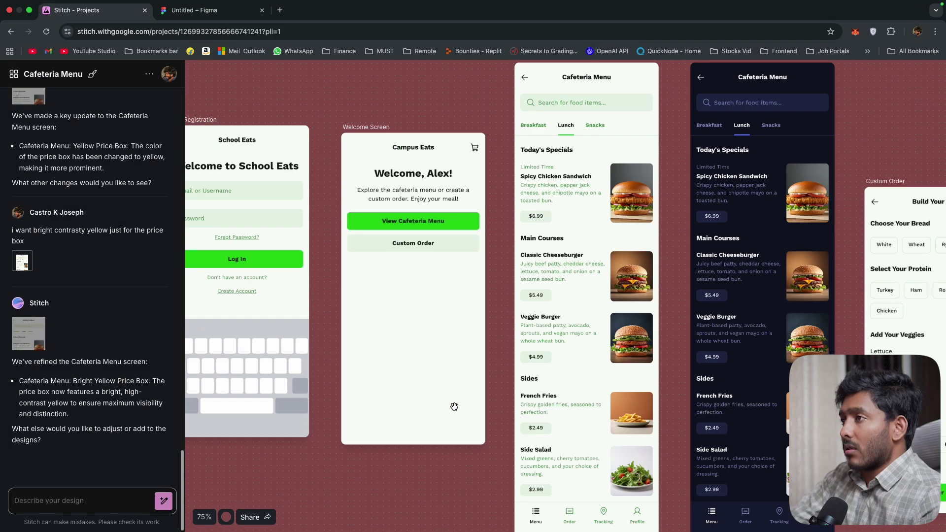
left_click(455, 407)
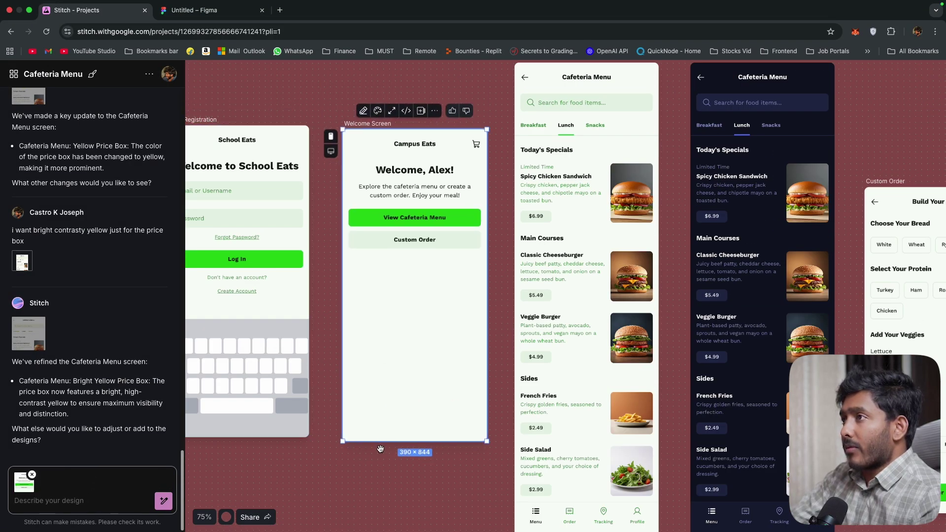
Step: Copy the Cafeteria Menu with Search screen's HTML code, then open VS Code and trust the stich folder
left_click(650, 492)
scroll(541, 249, "up", 4)
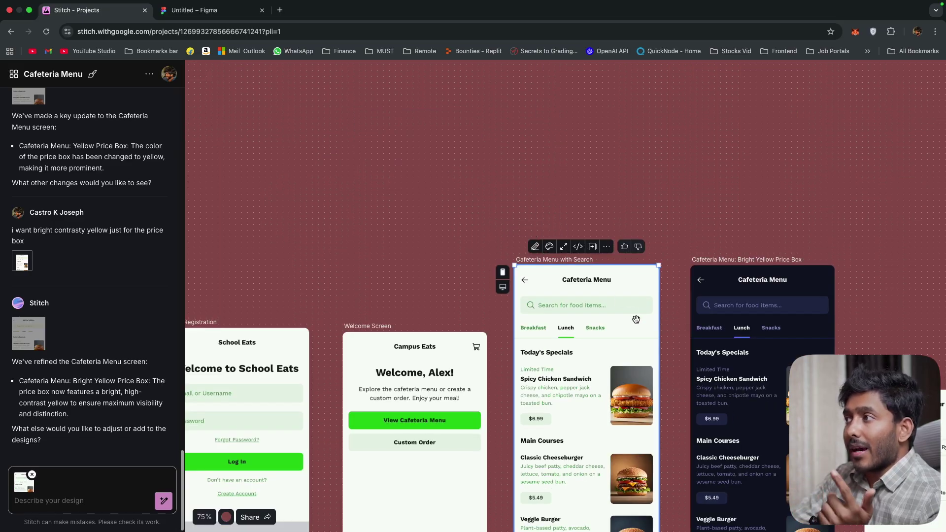
scroll(593, 334, "down", 2)
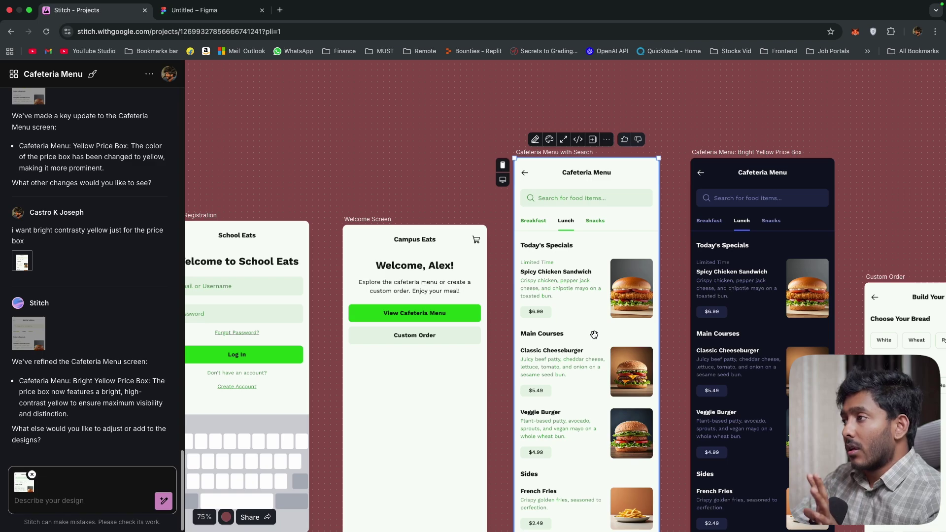
left_click(578, 140)
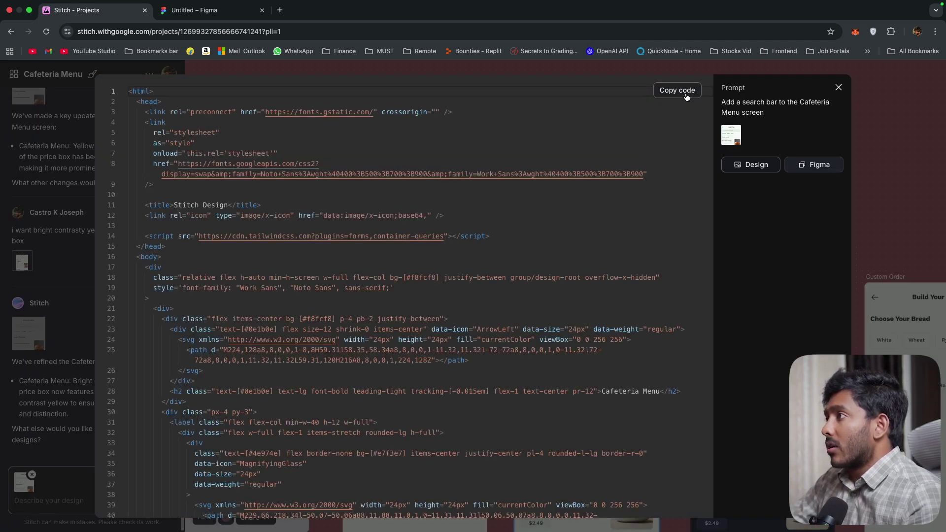
left_click(684, 93)
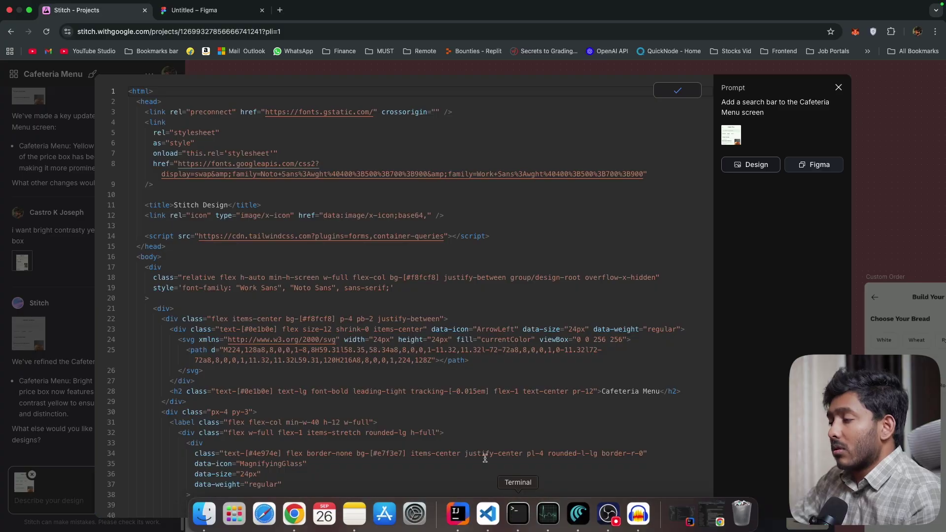
left_click(493, 515)
left_click(544, 320)
Step: Create 1.html in the stich folder and paste the Cafeteria Menu HTML into it
left_click(125, 39)
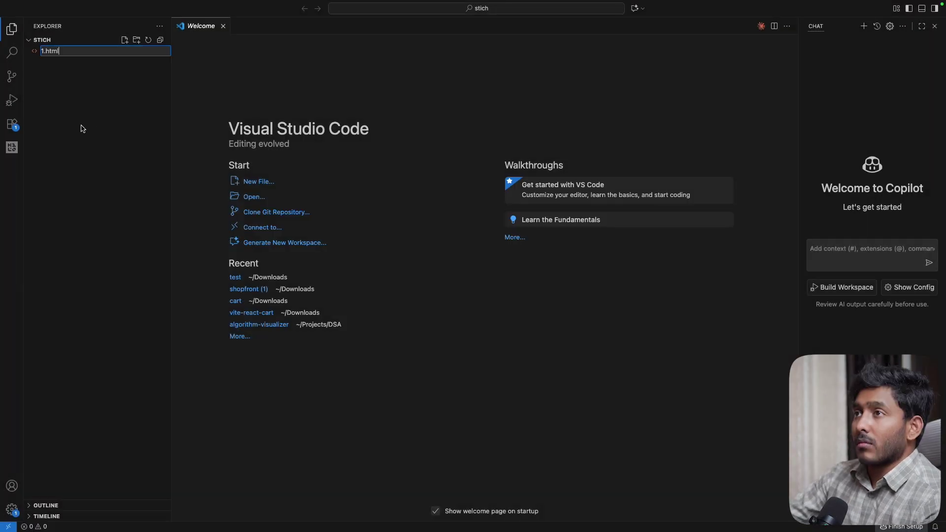
key("Return")
key("super+v")
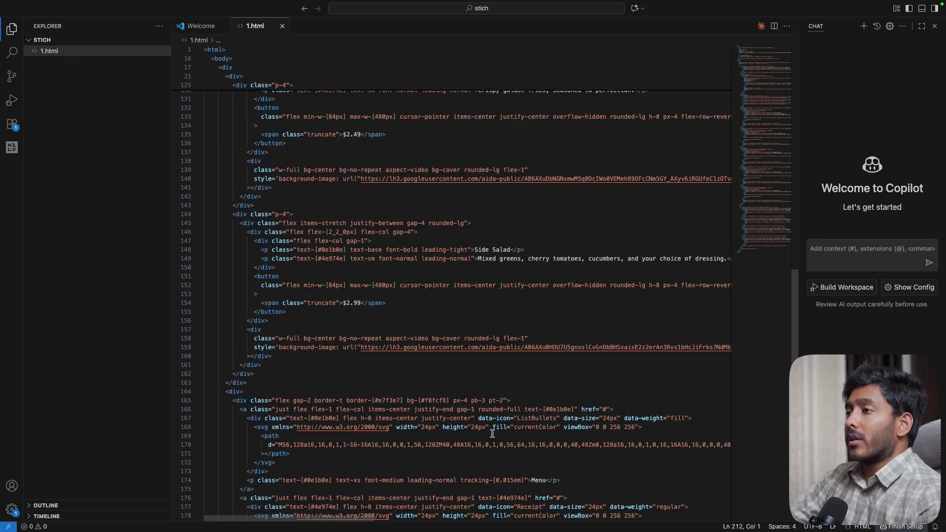
scroll(493, 434, "up", 20)
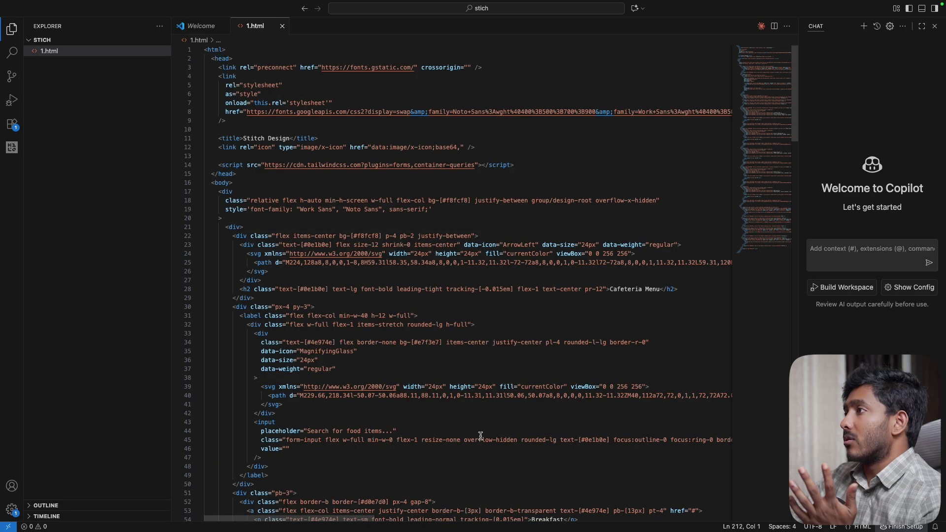
right_click(140, 53)
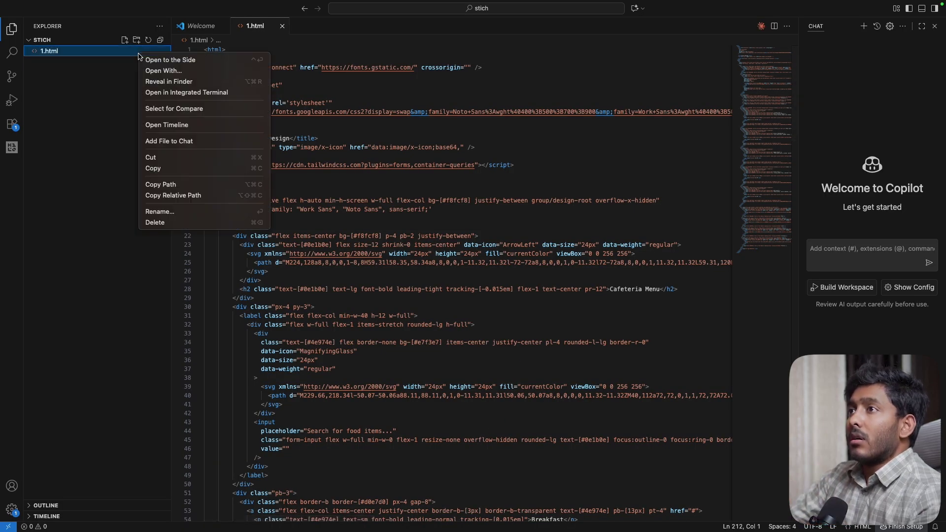
Step: Open 1.html in Chrome to preview the Cafeteria Menu page
left_click(153, 94)
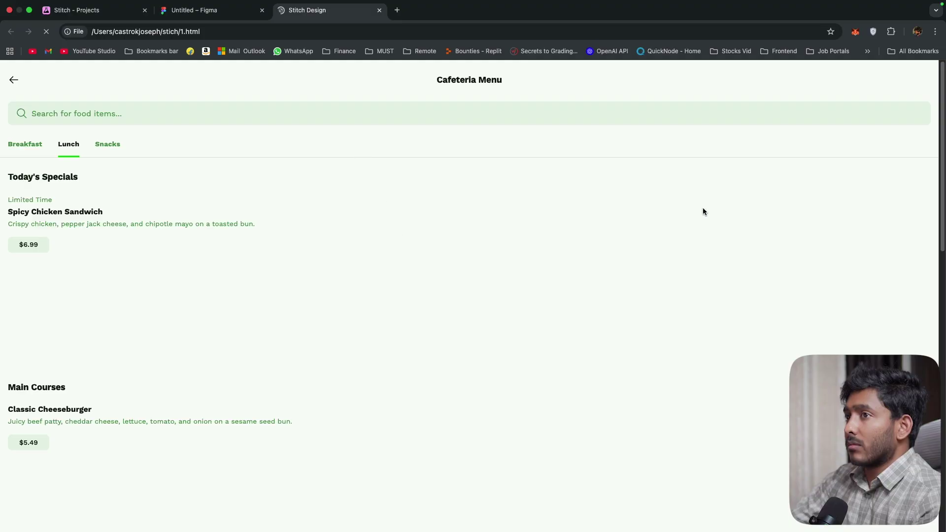
scroll(735, 189, "down", 10)
scroll(737, 191, "up", 10)
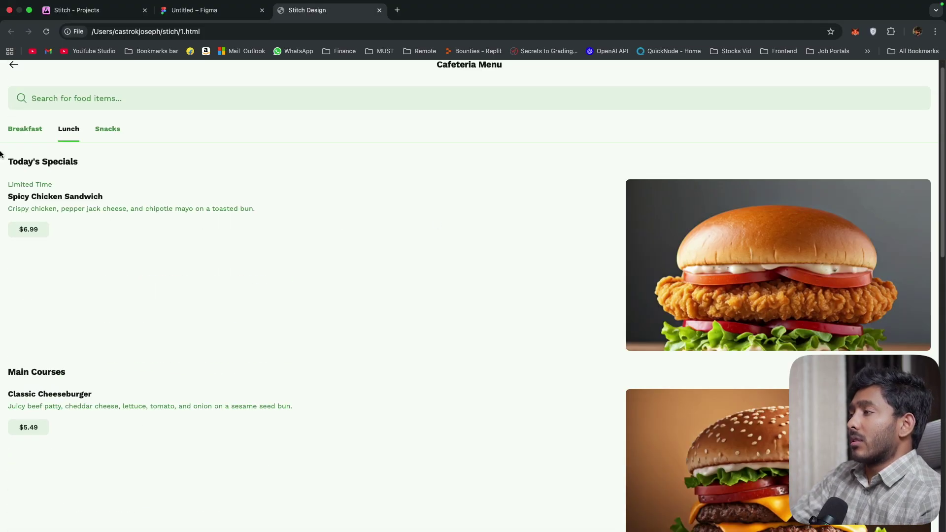
scroll(64, 207, "up", 1)
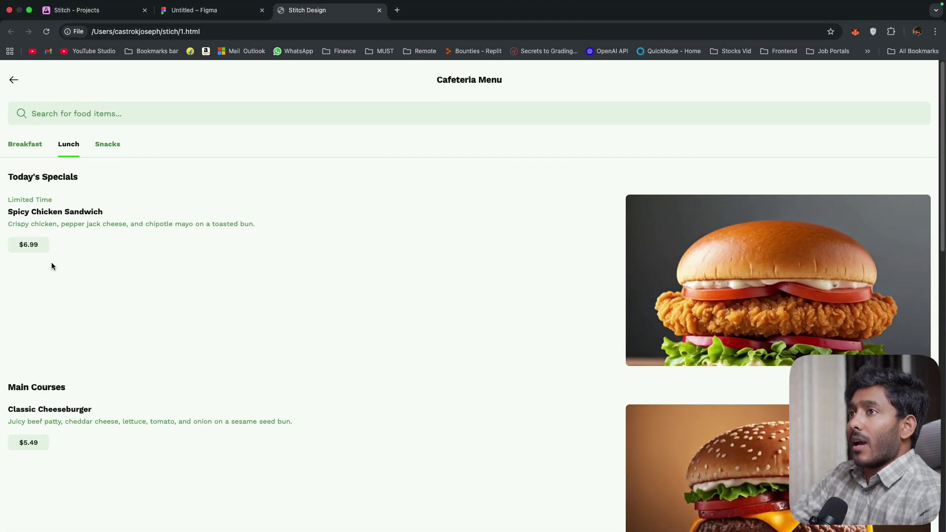
scroll(857, 185, "down", 12)
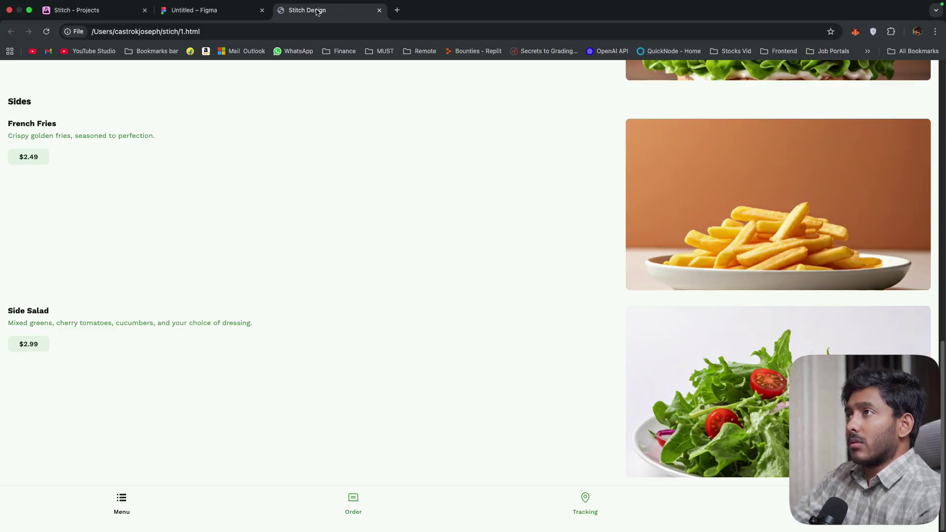
Step: Move the preview into its own window, resized to a narrow, tall phone shape
left_click_drag(317, 11, 268, 79)
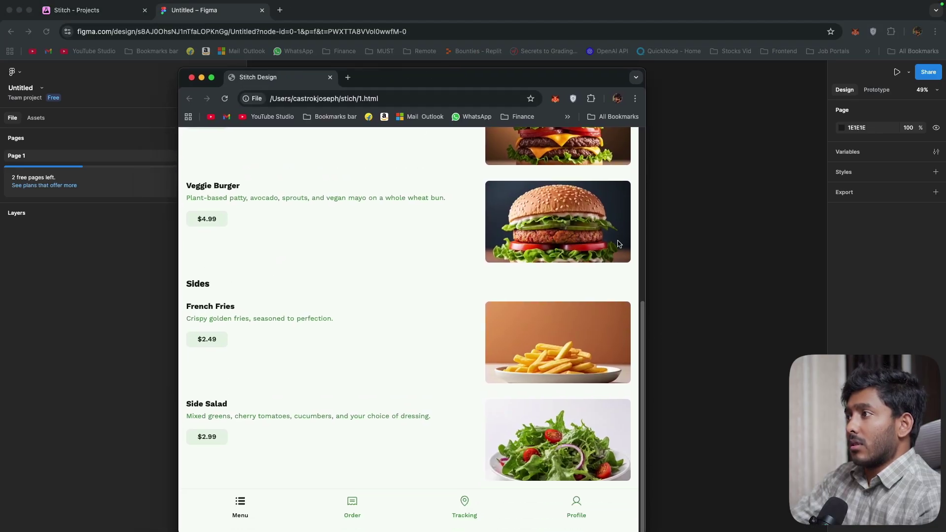
scroll(408, 301, "up", 10)
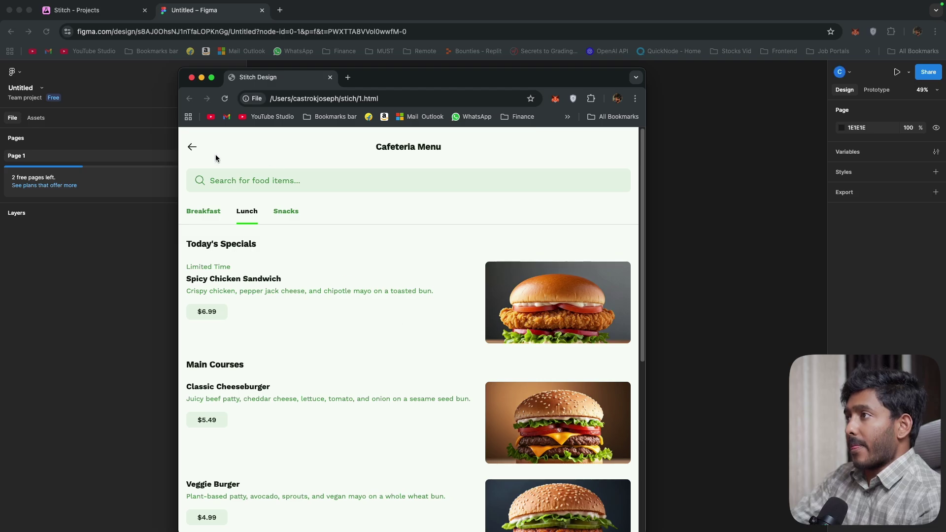
left_click_drag(185, 67, 400, 134)
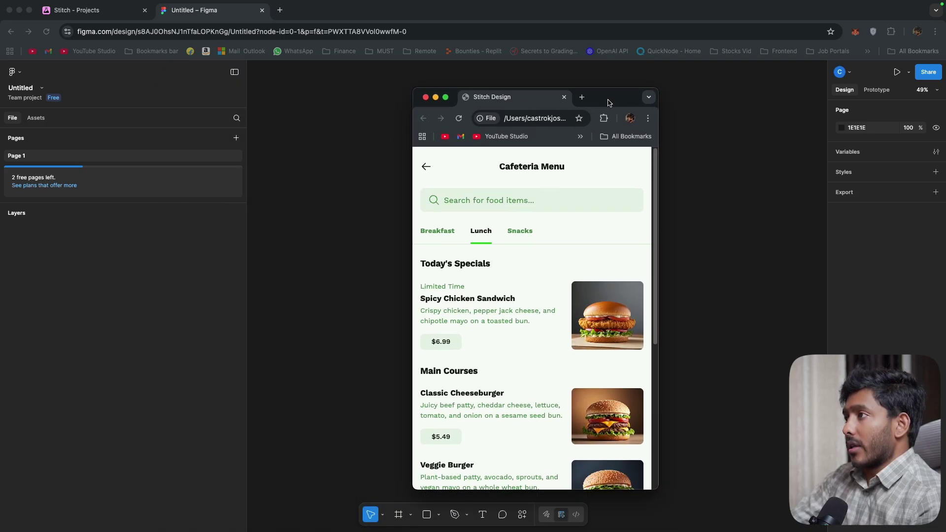
left_click_drag(609, 103, 596, 53)
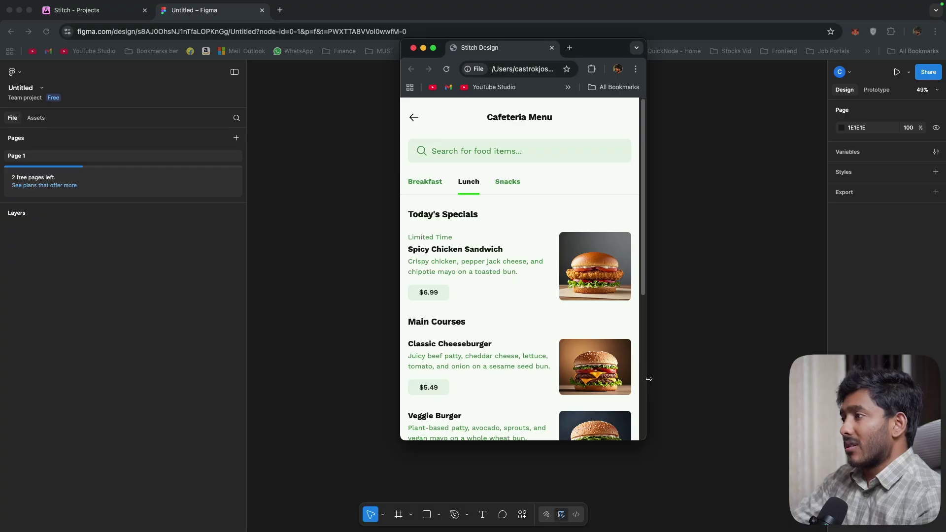
left_click_drag(646, 438, 605, 490)
scroll(518, 290, "down", 5)
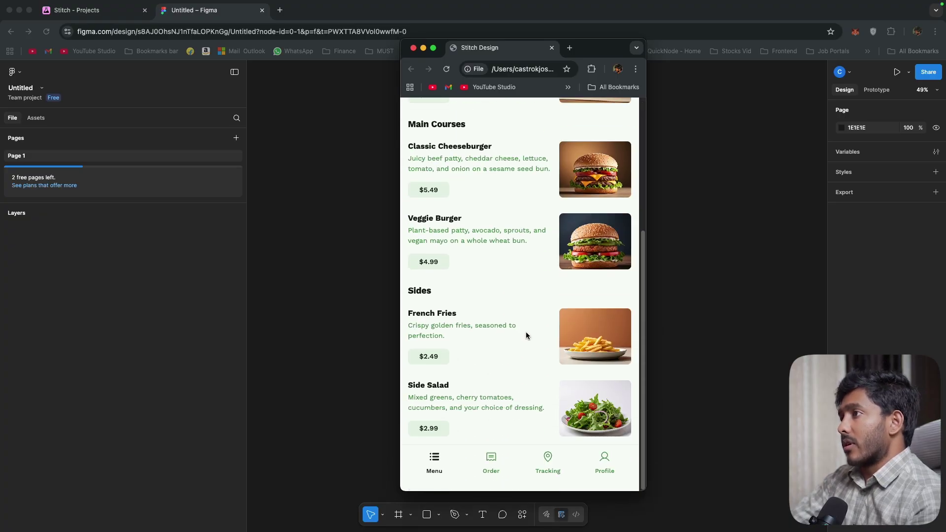
scroll(492, 351, "up", 5)
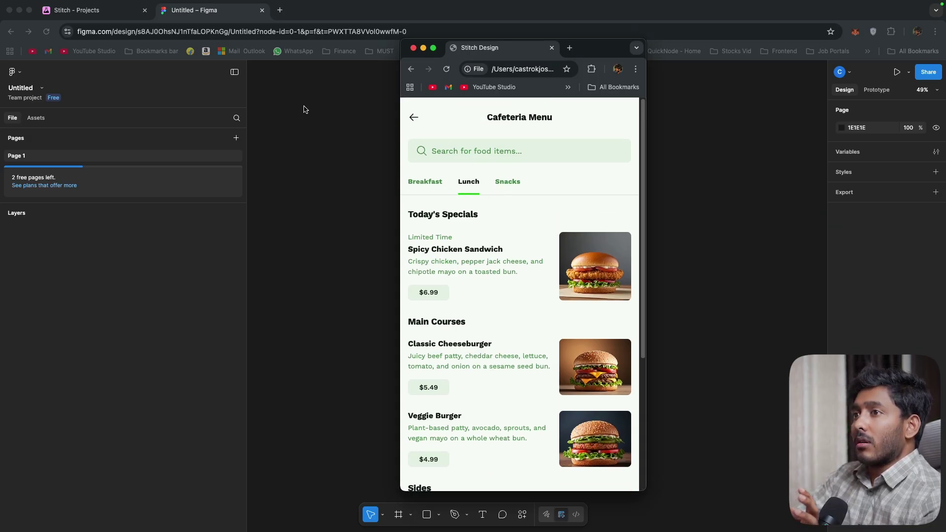
Step: Return to the Stitch project's code view and scroll through it
left_click(87, 12)
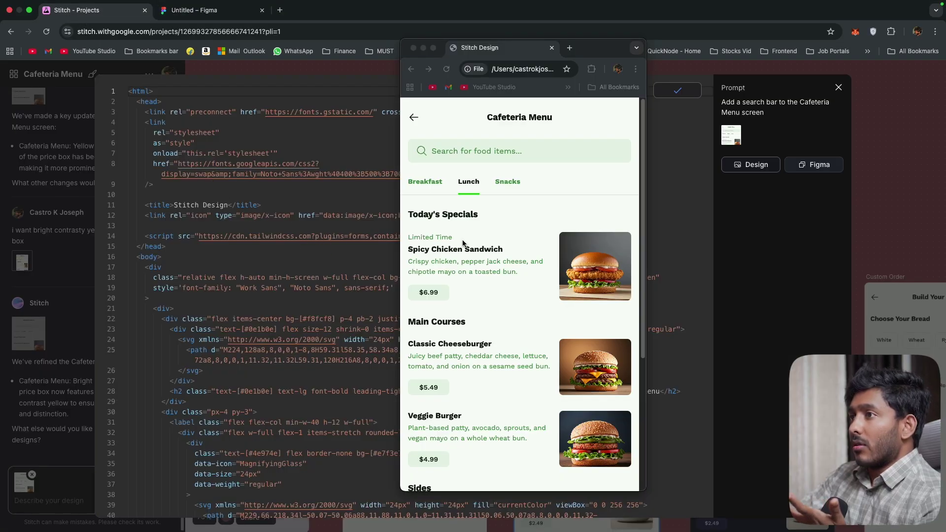
scroll(467, 230, "down", 1)
scroll(467, 230, "down", 5)
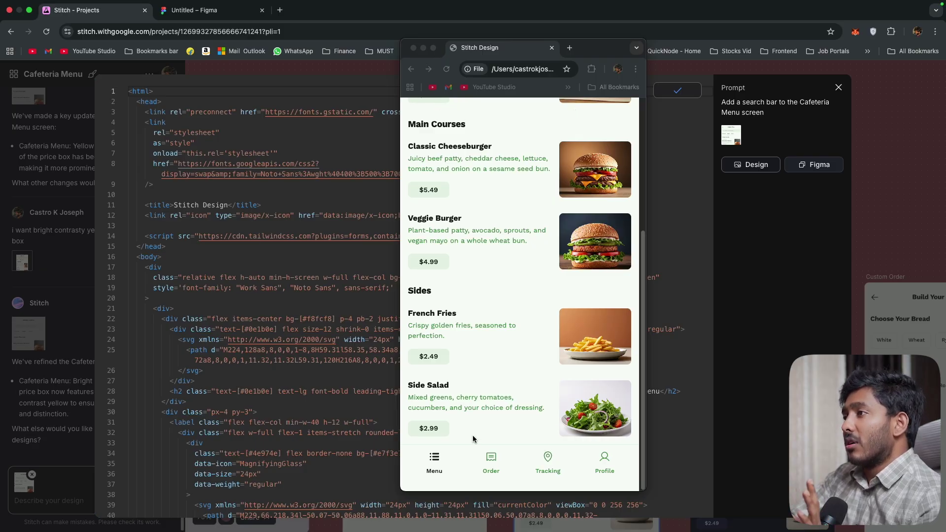
scroll(481, 426, "up", 5)
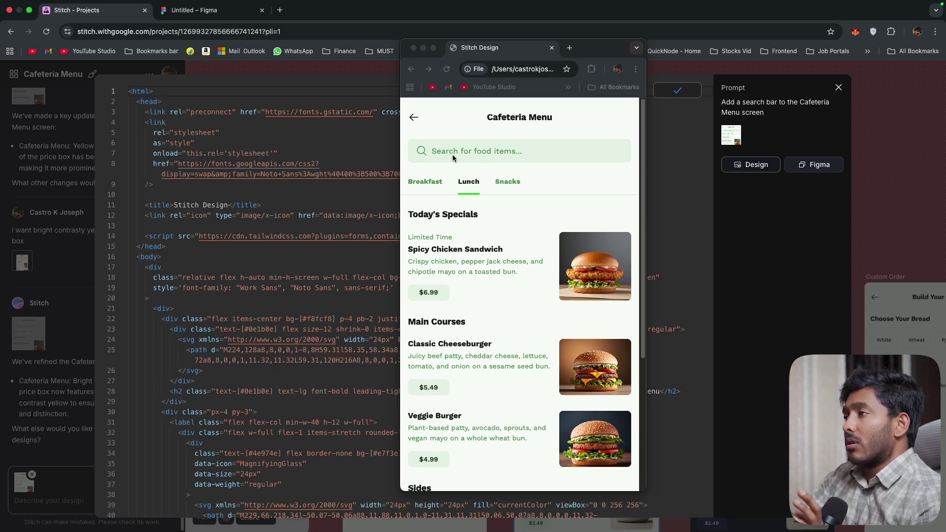
Step: Close the preview window, copy the Cafeteria Menu design for Figma, and go to the Untitled Figma file
left_click(413, 48)
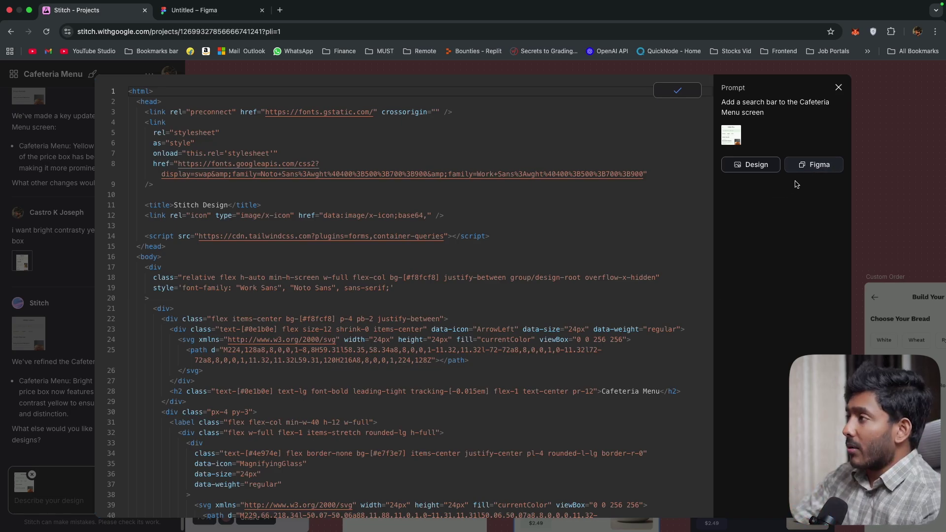
left_click(805, 170)
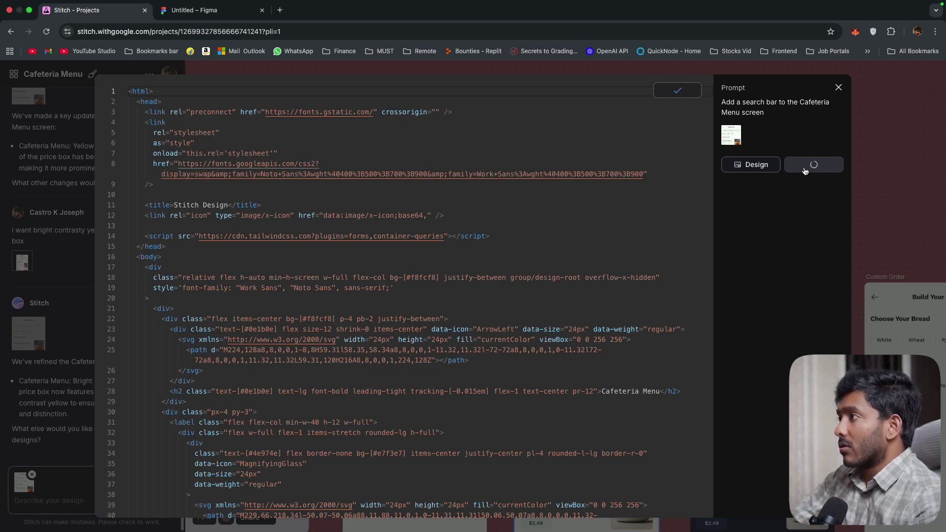
left_click(210, 12)
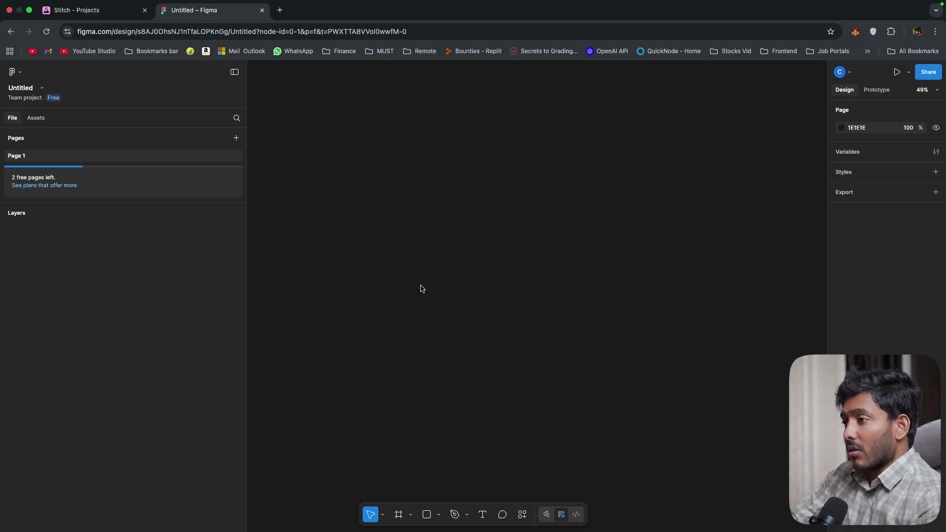
Step: Paste the Cafeteria Menu into Figma and set the search bar section's height to 60
key("super+v")
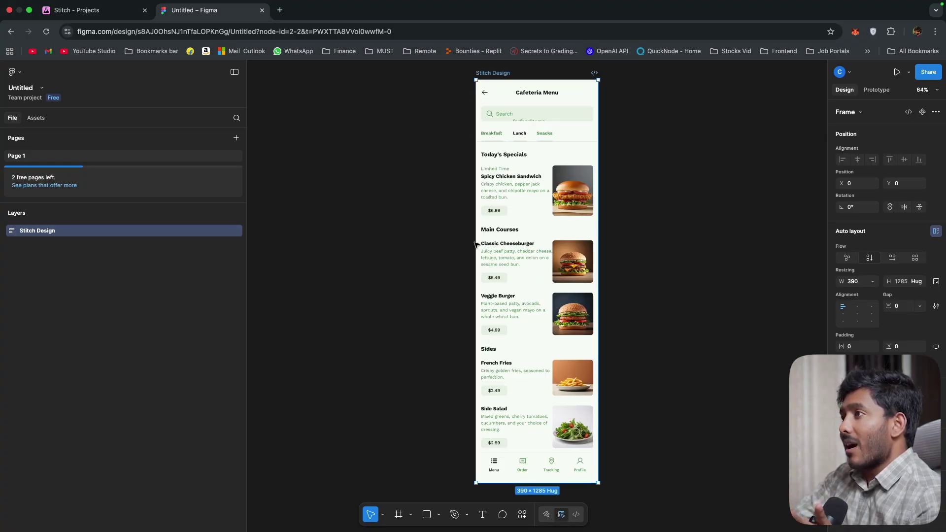
left_click(758, 390)
scroll(545, 245, "down", 3)
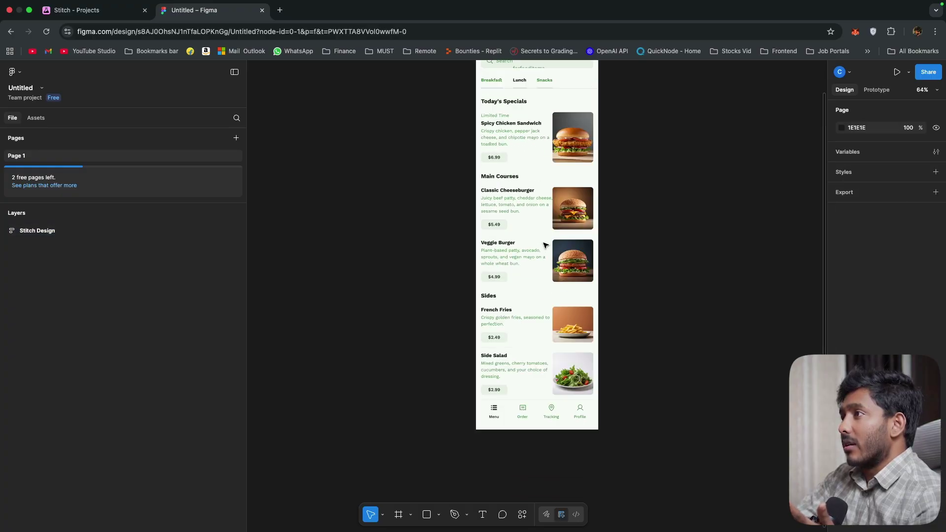
left_click(56, 225)
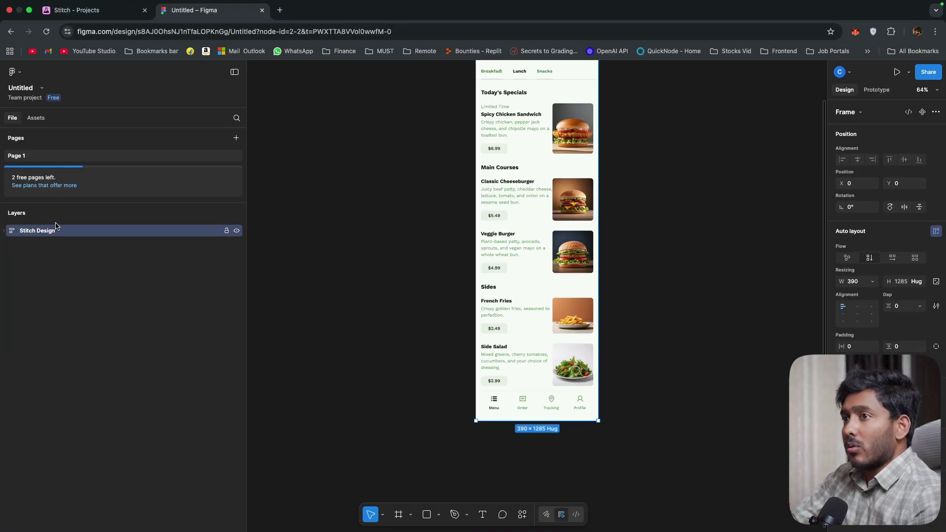
double_click(528, 257)
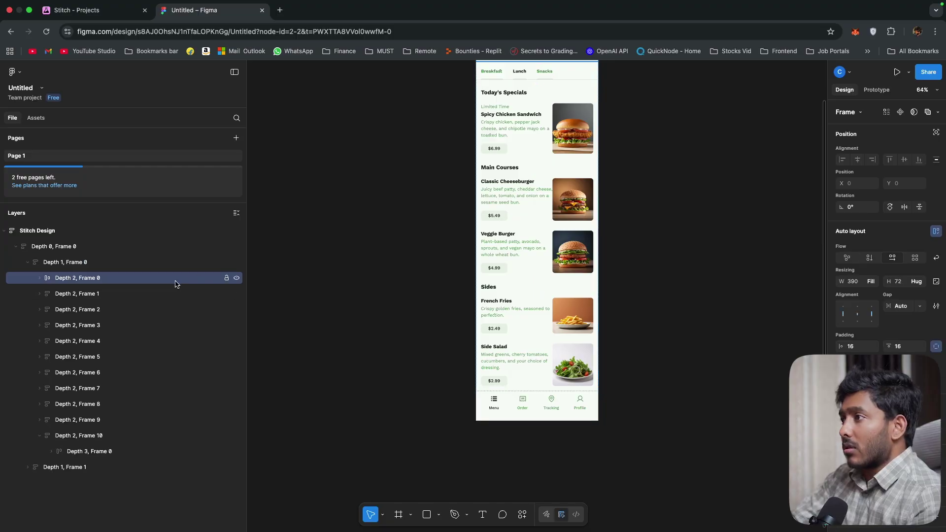
double_click(170, 287)
scroll(571, 199, "up", 5)
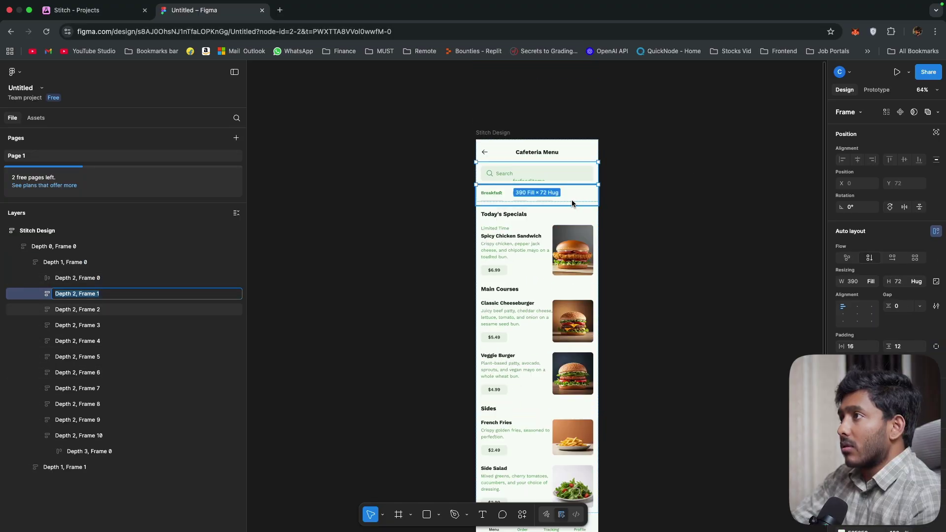
left_click_drag(602, 180, 598, 181)
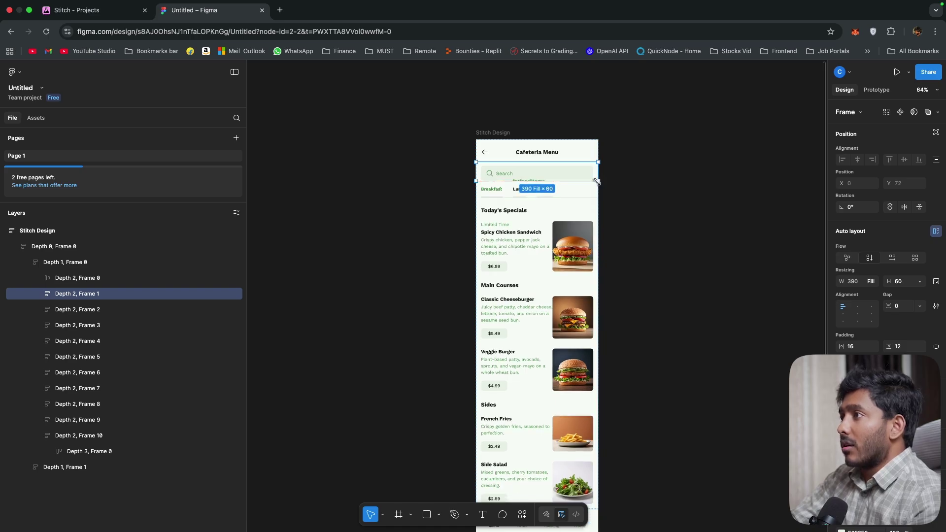
Step: Leave Stitch's code view, review the Figma frame again, then return to Stitch
left_click(77, 10)
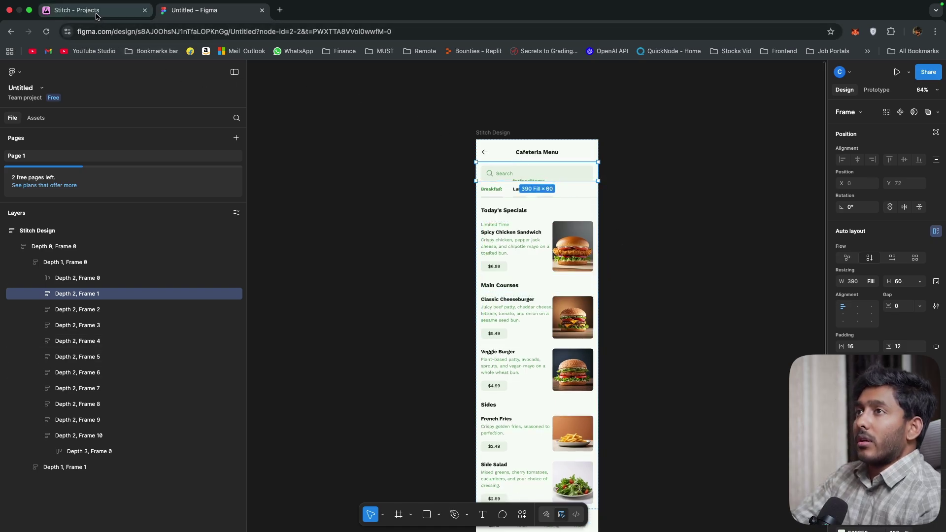
key("Escape")
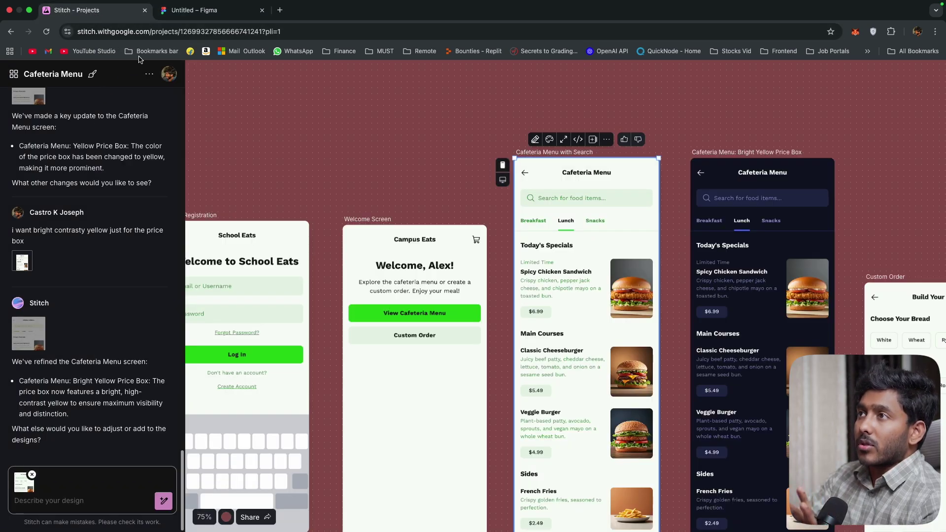
left_click(194, 10)
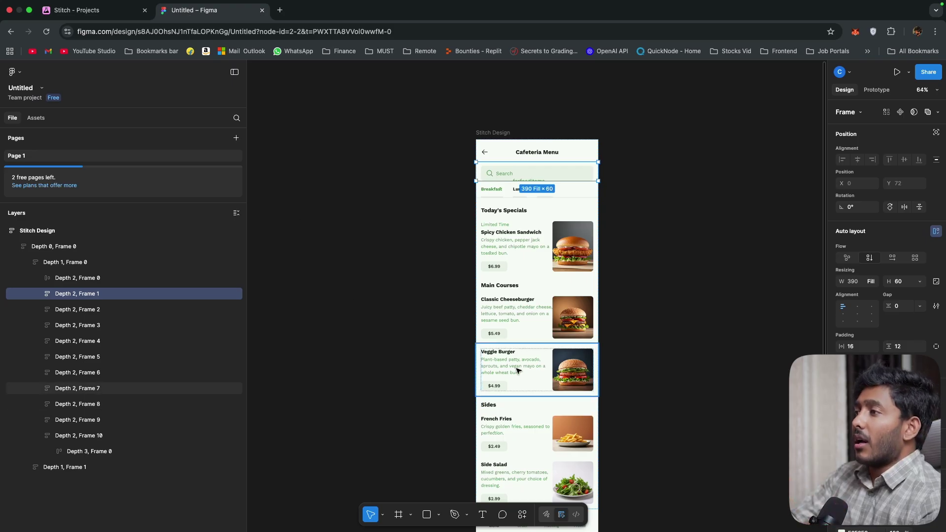
scroll(525, 355, "down", 10)
scroll(530, 367, "up", 9)
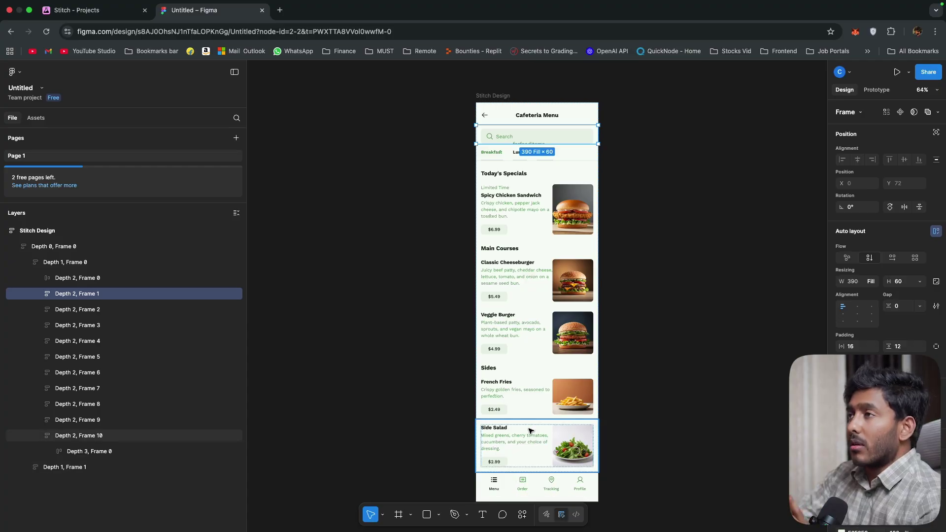
scroll(530, 430, "down", 5)
scroll(518, 386, "up", 7)
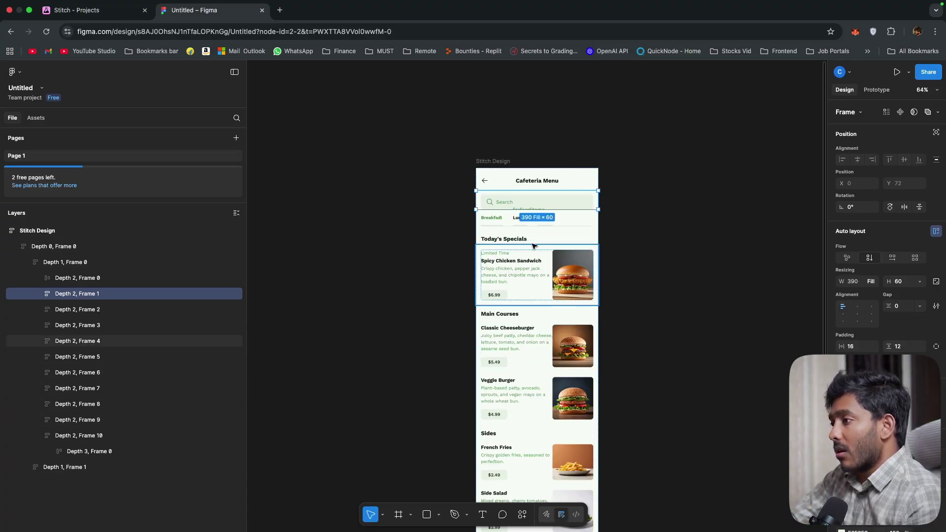
key("ctrl+shift+Tab")
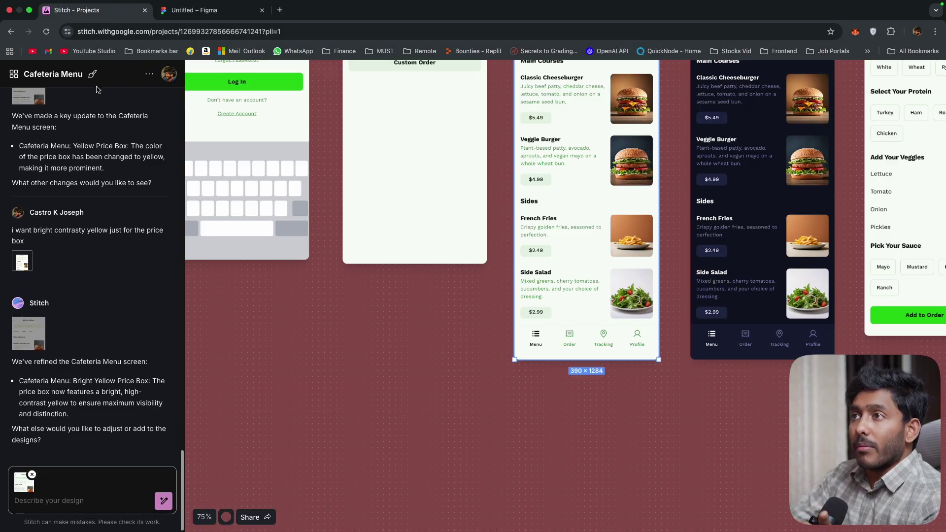
Step: Go back to the Stitch home page and switch to Experimental Mode
scroll(89, 246, "up", 10)
scroll(478, 187, "up", 5)
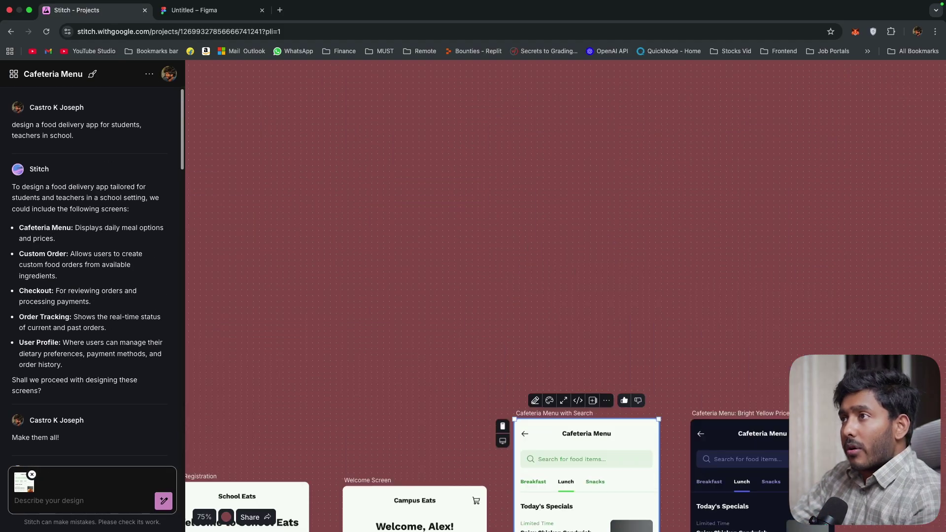
left_click(11, 31)
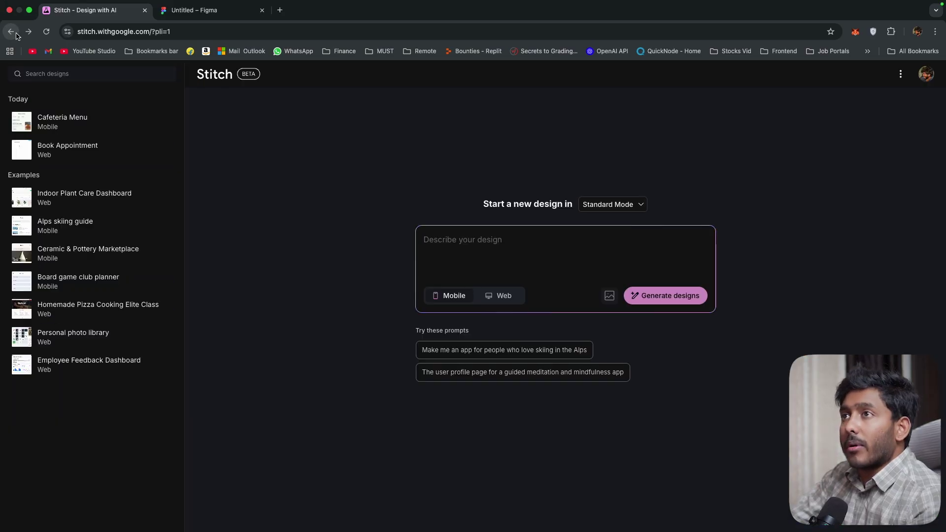
left_click(613, 204)
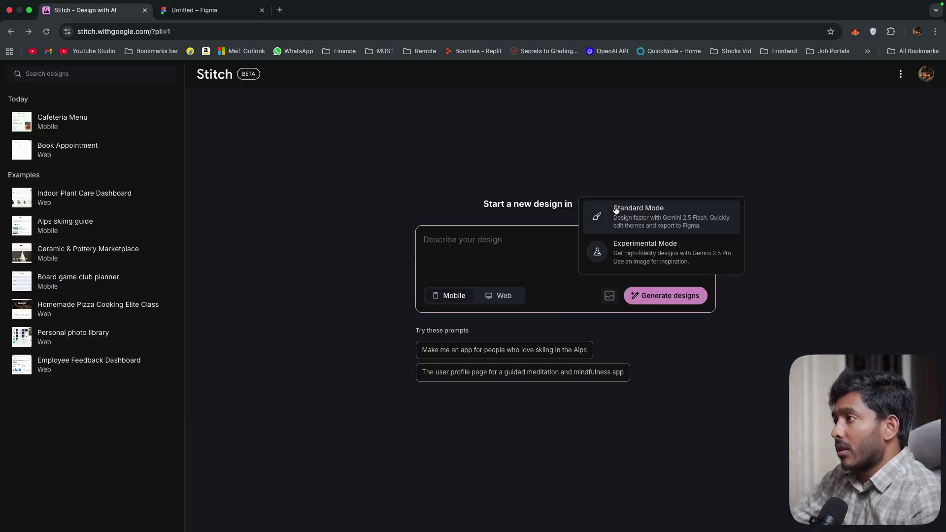
left_click(618, 259)
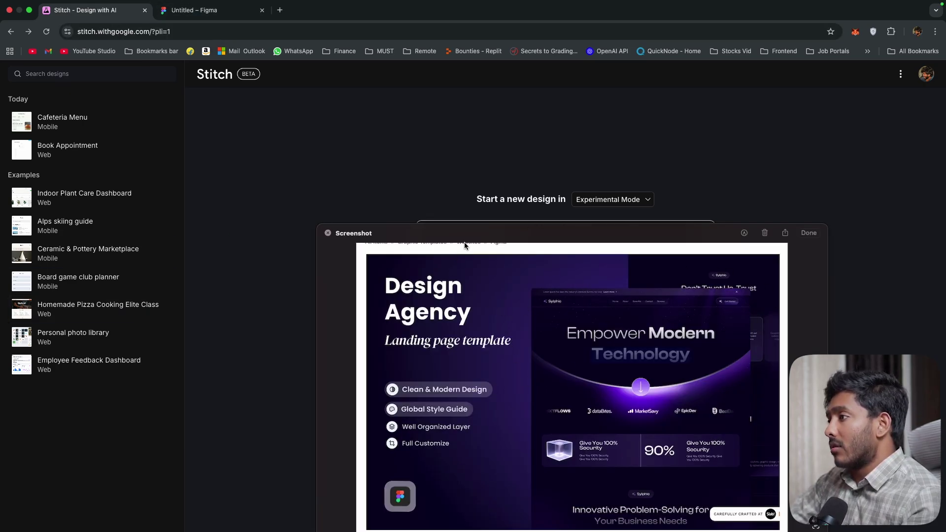
Step: Attach the screenshot and ask for a design similar to it for a Design Agency landing page
left_click_drag(435, 261, 389, 172)
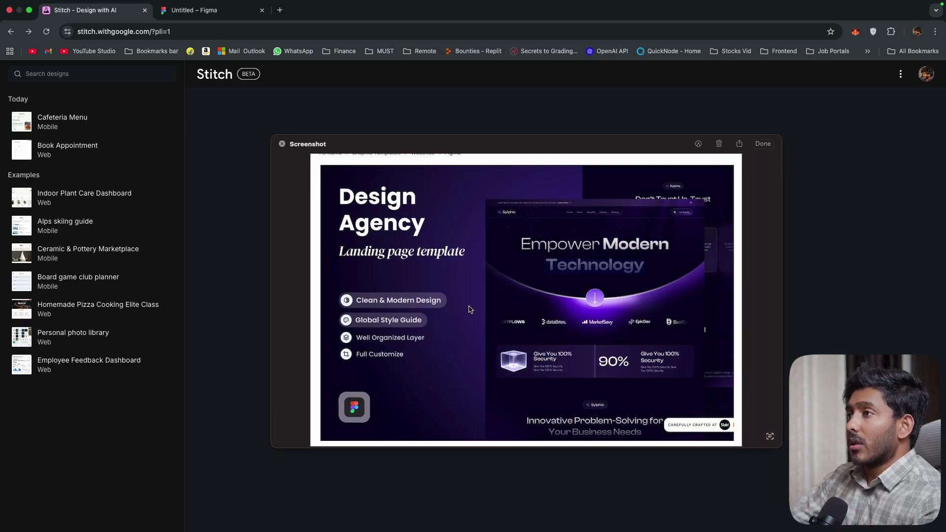
left_click_drag(471, 309, 609, 310)
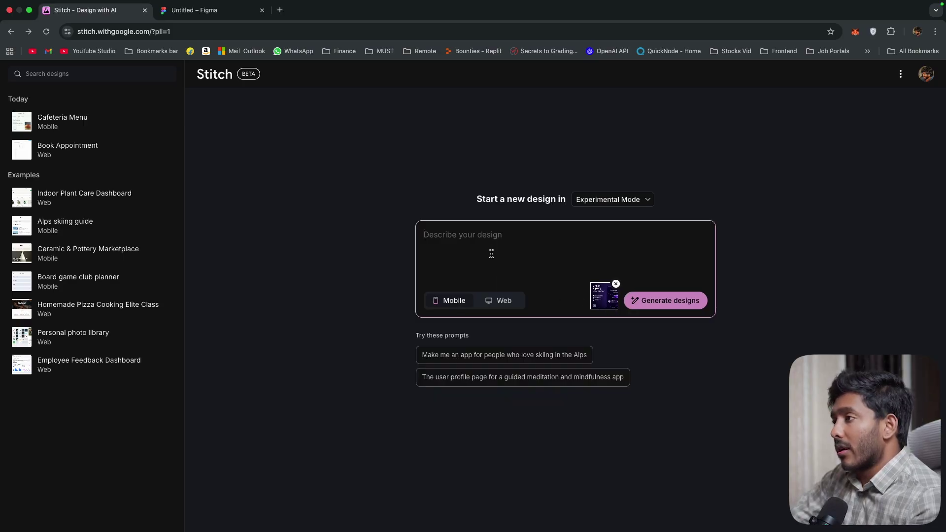
type("create a de")
key("BackSpace")
key("BackSpace")
type("a design similar to the image uploaded for a desgin")
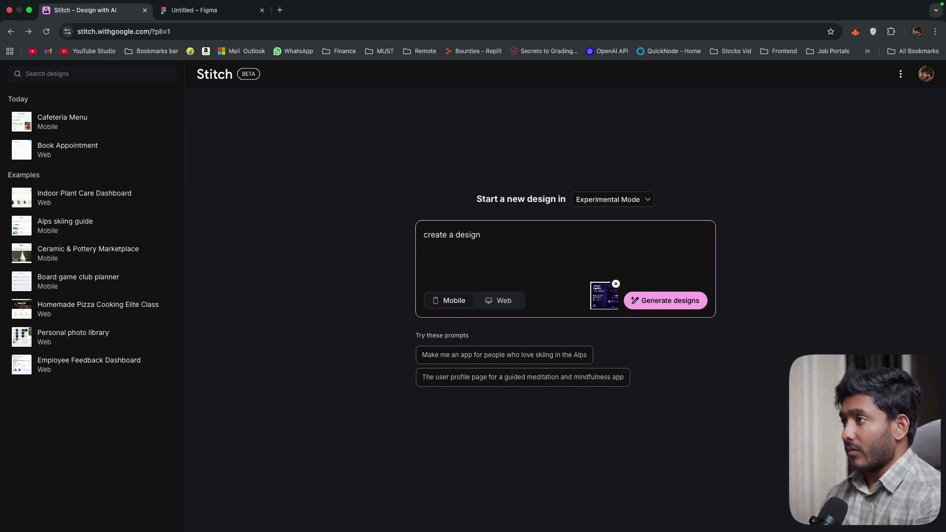
key("BackSpace")
key("BackSpace")
key("BackSpace")
type("ign Agency landing page")
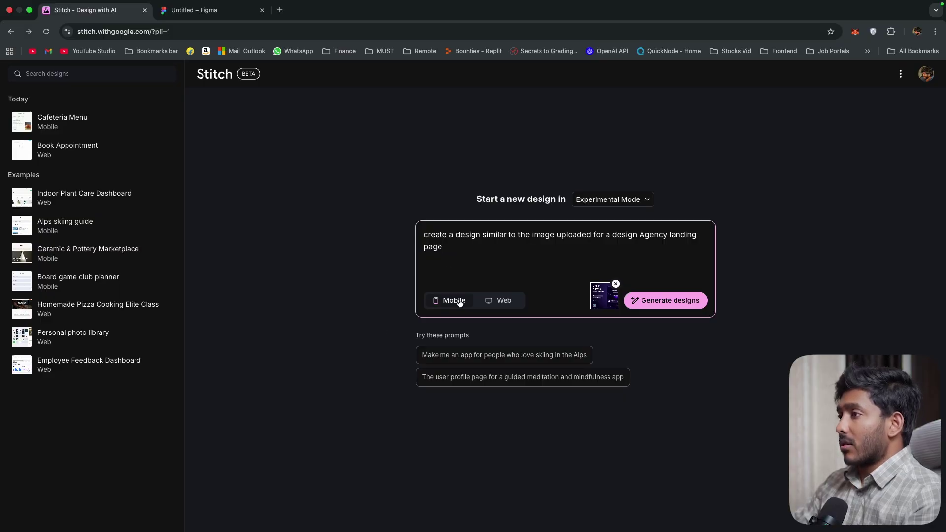
Step: Generate the landing page as a Web design and open the reference screenshot in Preview
left_click(491, 304)
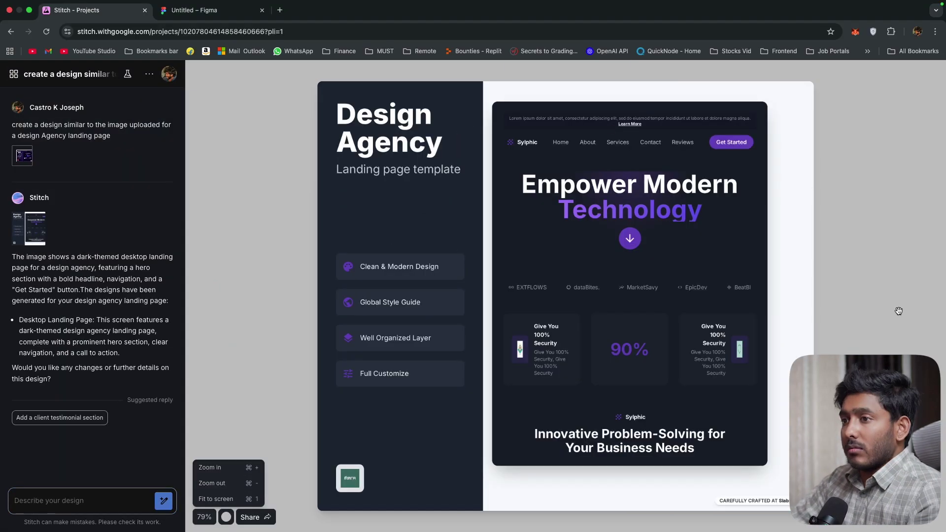
left_click(652, 513)
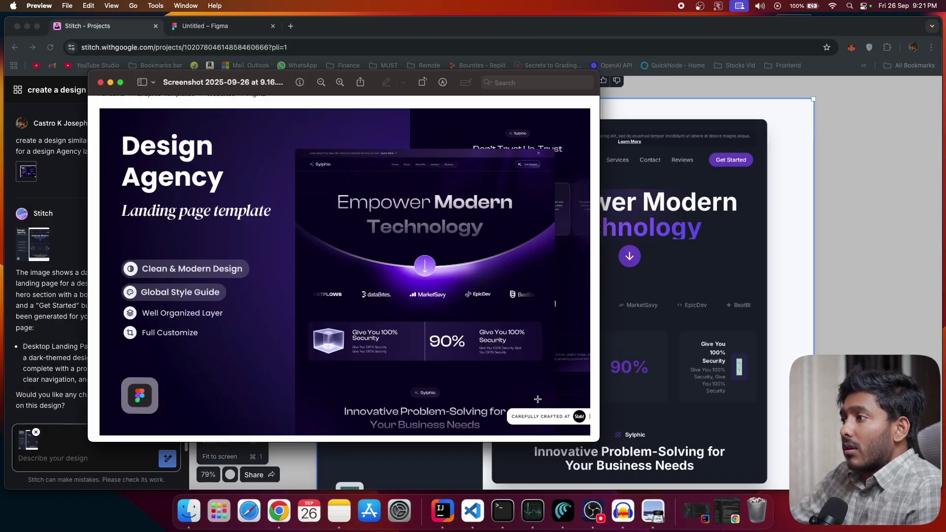
Step: Compare the generated Design Agency page with the screenshot, then quit Preview and review the full frame
left_click(110, 83)
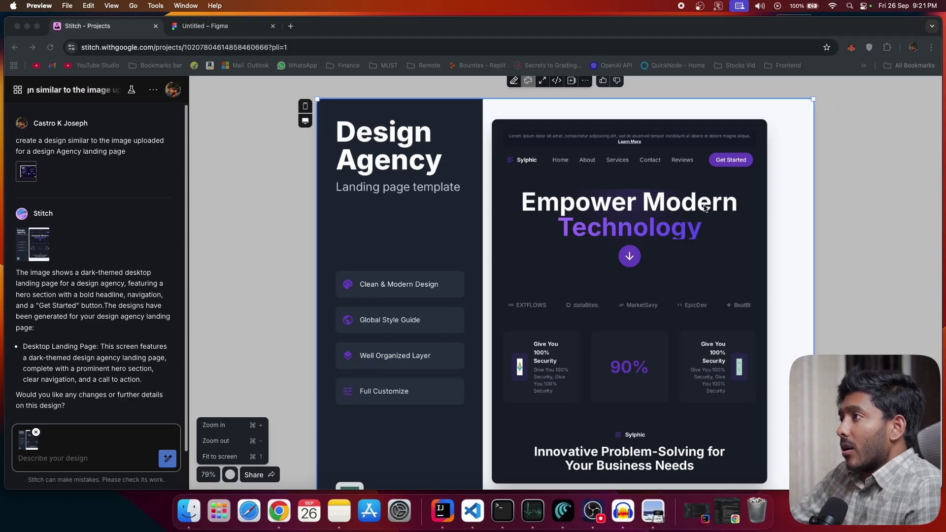
scroll(705, 208, "down", 3)
scroll(705, 289, "up", 4)
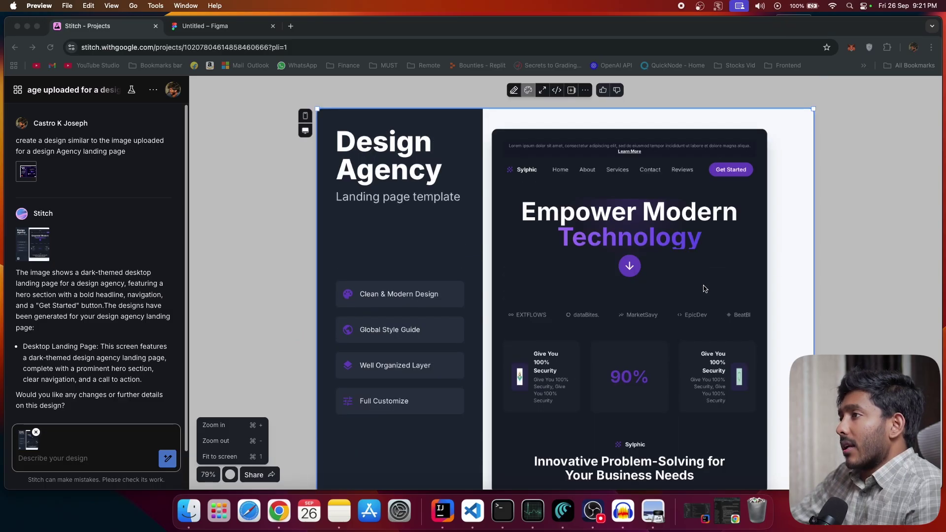
scroll(636, 207, "down", 7)
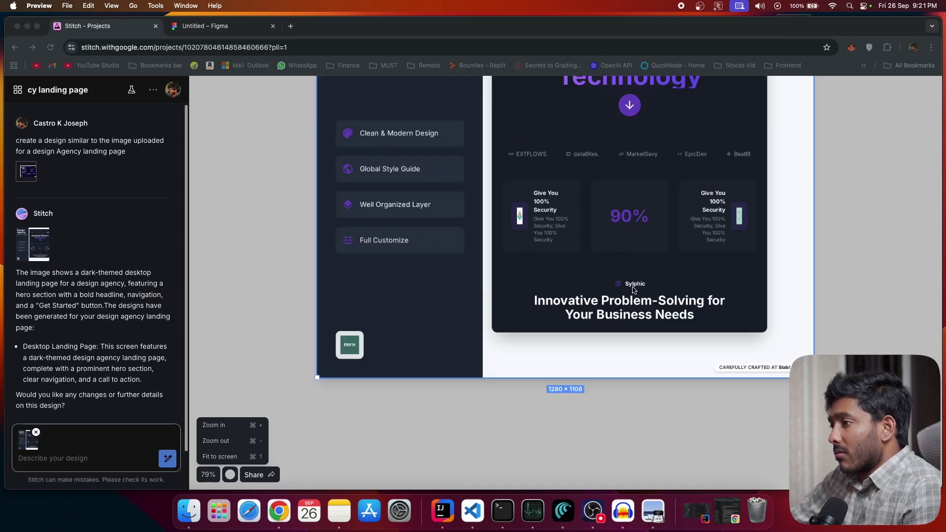
scroll(634, 289, "up", 6)
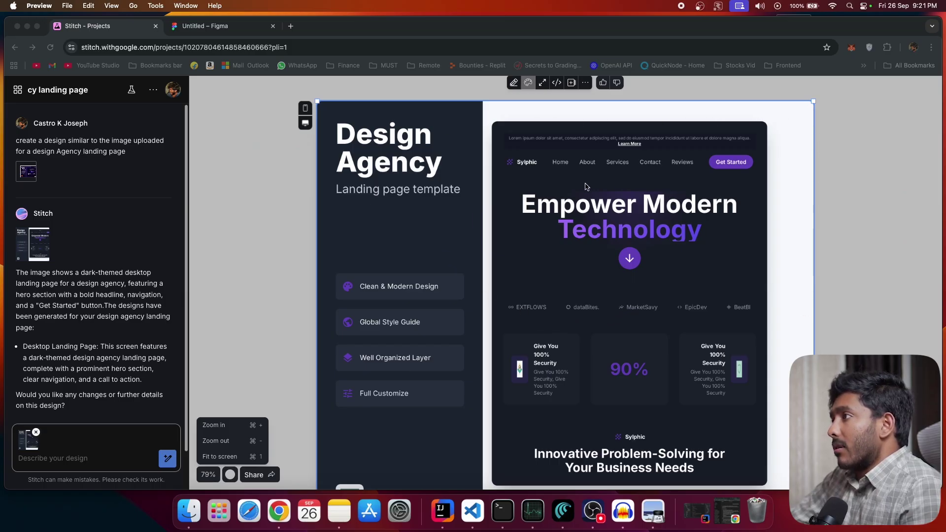
key("super+q")
scroll(567, 177, "down", 6)
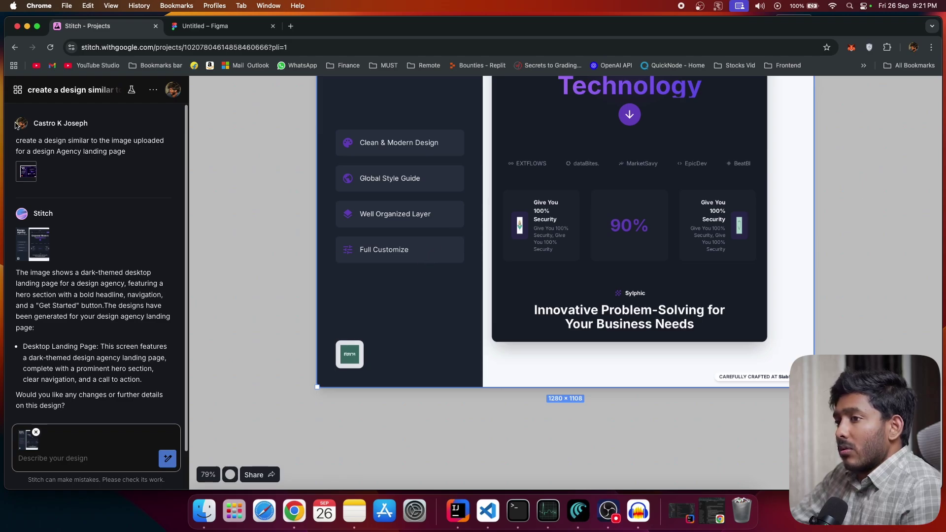
scroll(419, 172, "up", 7)
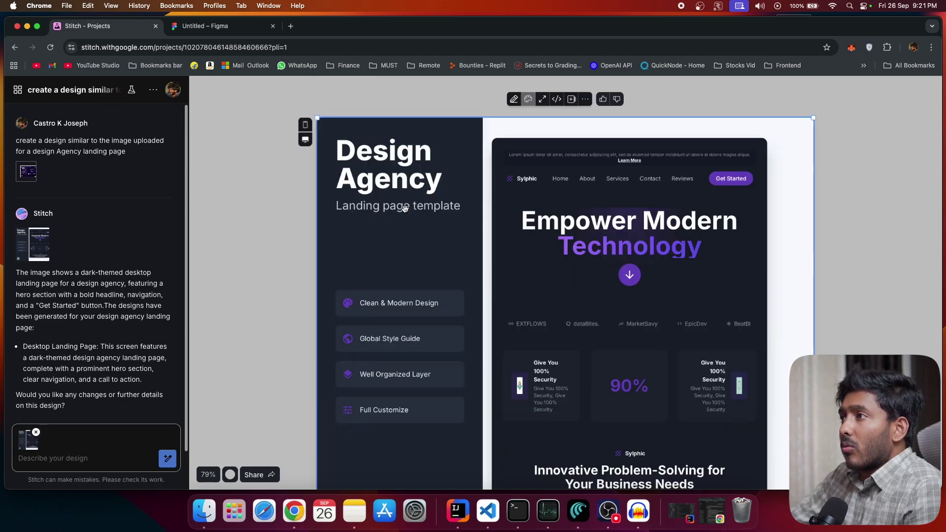
Step: Generate five variants of the Design Agency page, such as 'Future-Forward Solutions' and a cyberpunk version
left_click(585, 101)
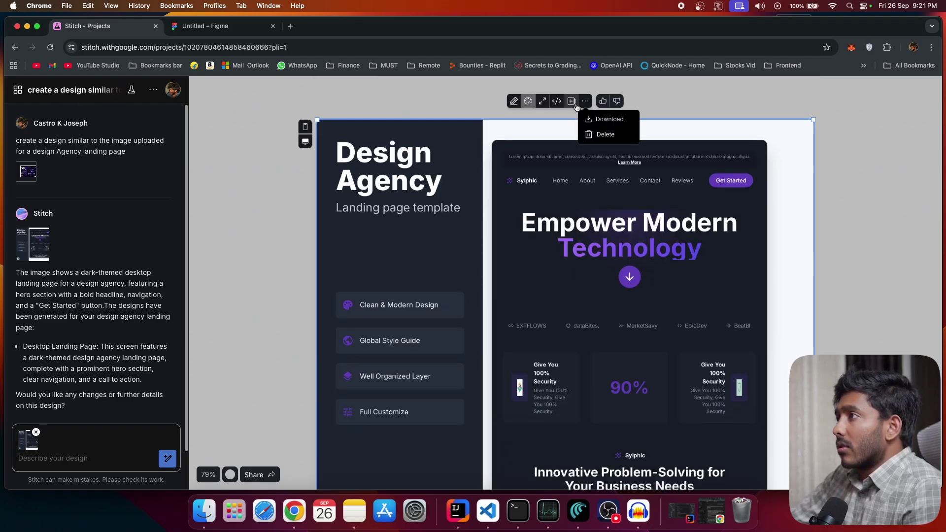
left_click(573, 102)
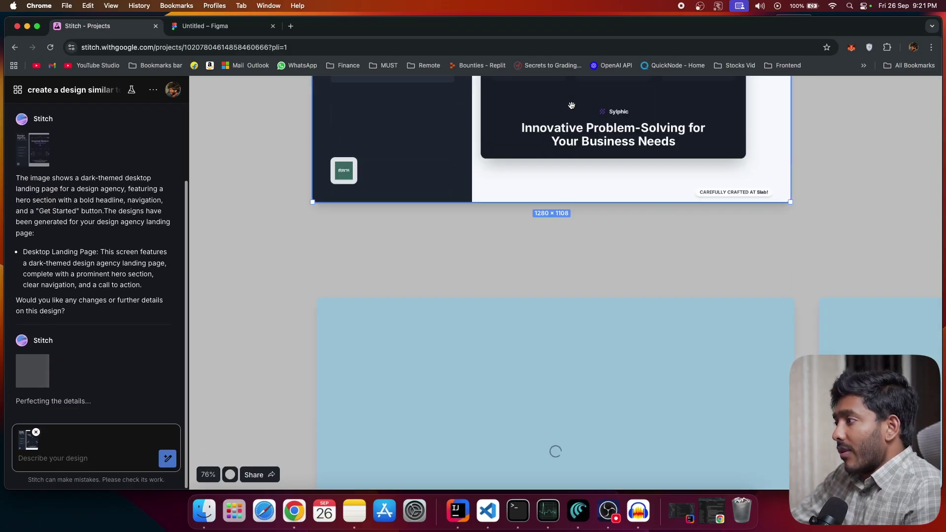
scroll(686, 286, "down", 3)
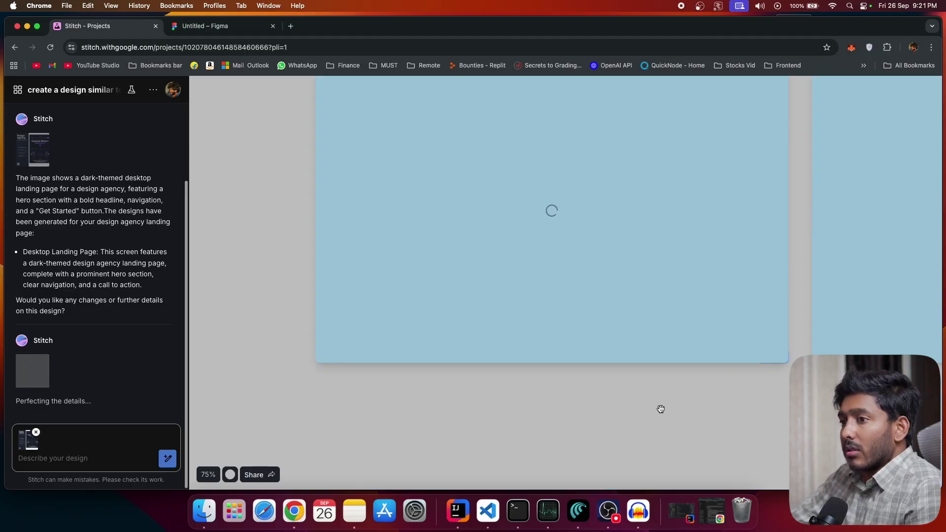
scroll(663, 410, "up", 10)
scroll(648, 407, "down", 6)
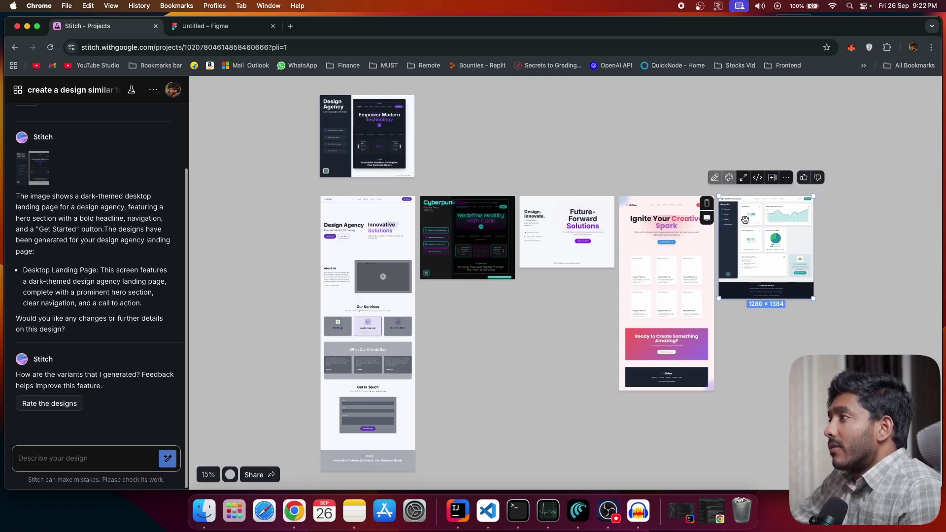
left_click(368, 247)
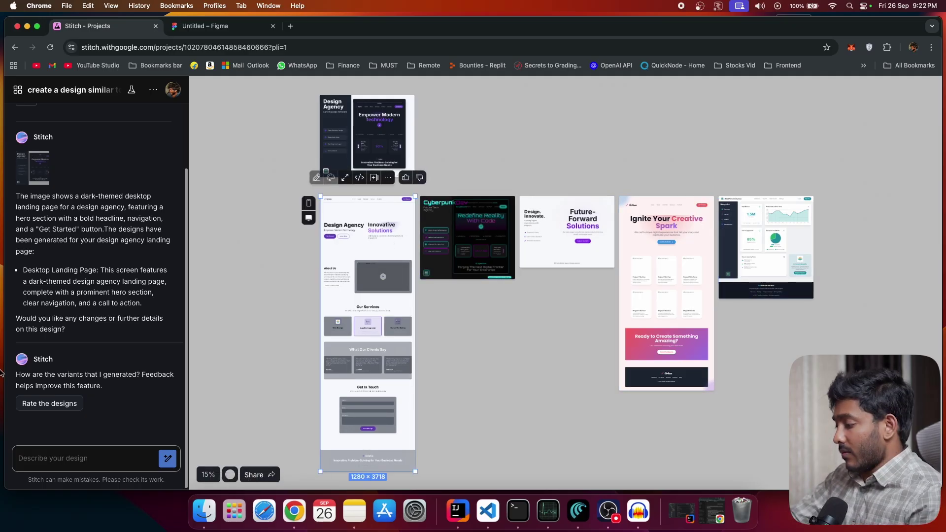
left_click(208, 474)
left_click(215, 427)
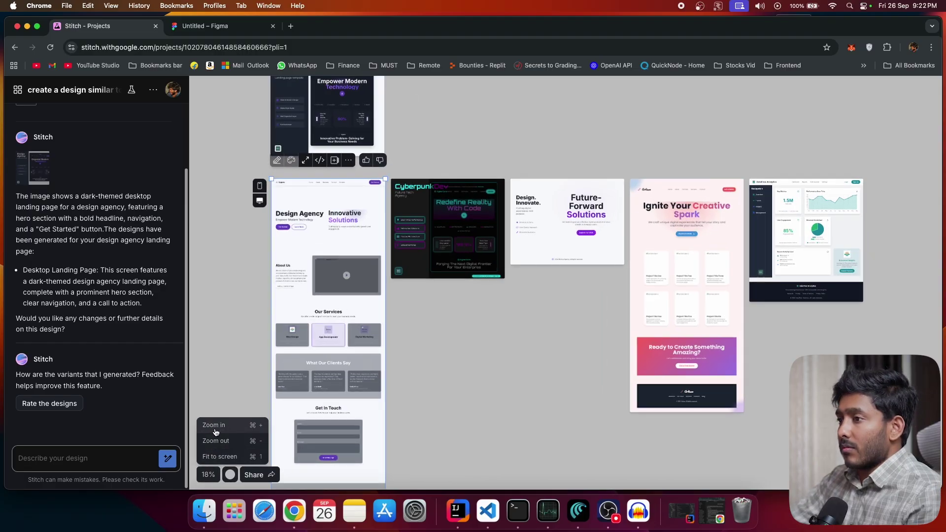
scroll(287, 409, "up", 5)
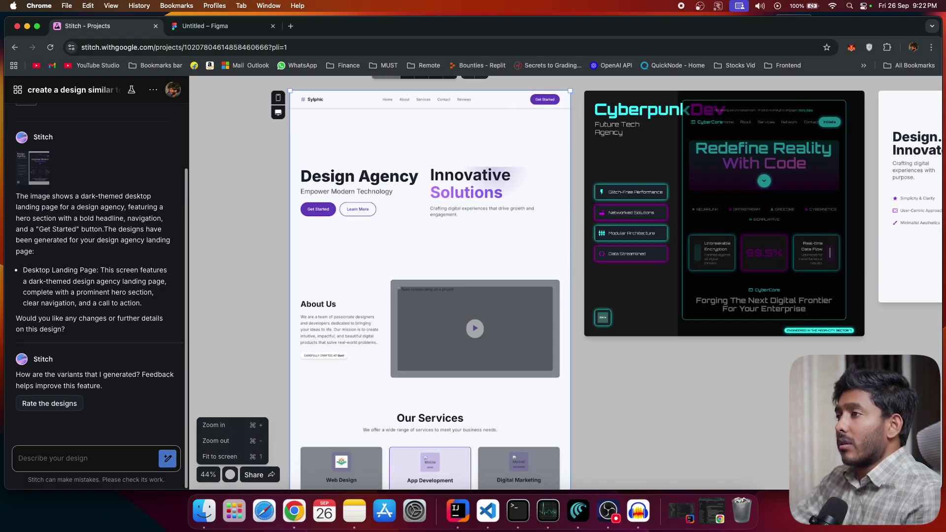
scroll(538, 439, "right", 5)
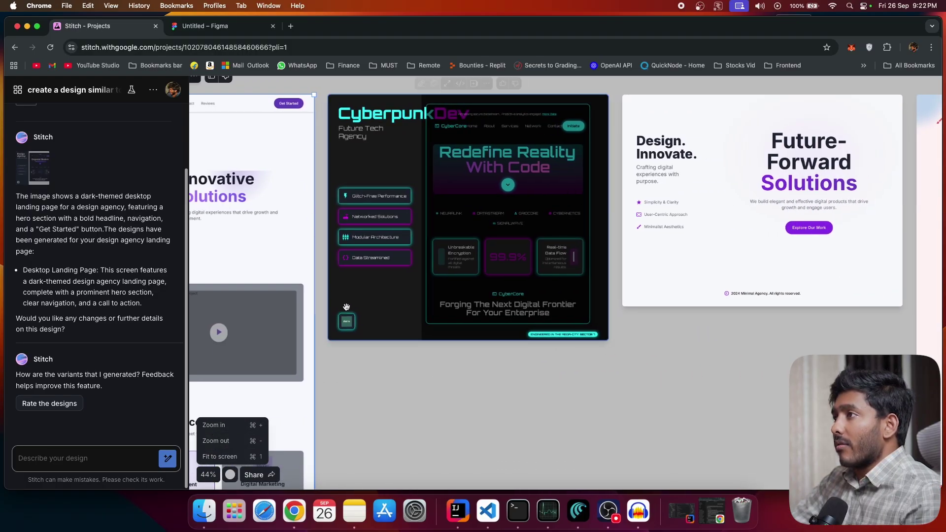
scroll(725, 418, "right", 7)
left_click(318, 205)
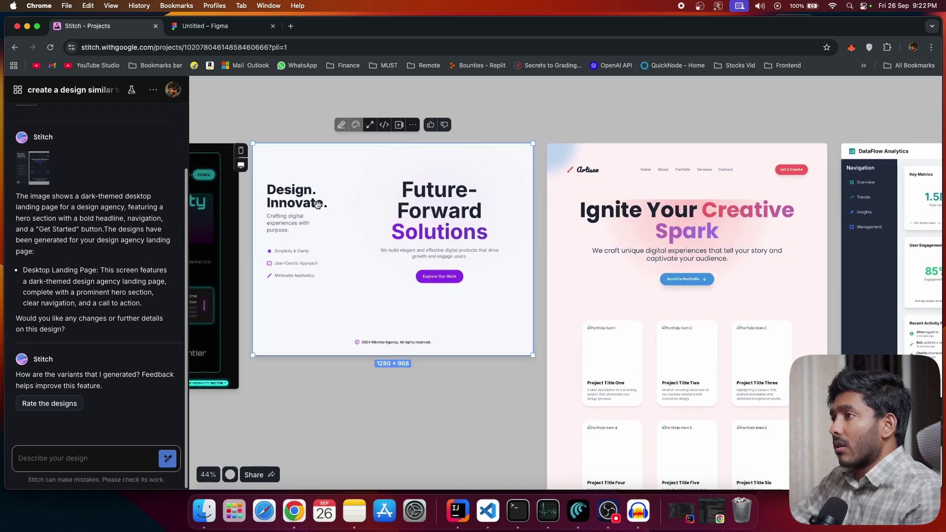
scroll(442, 422, "right", 2)
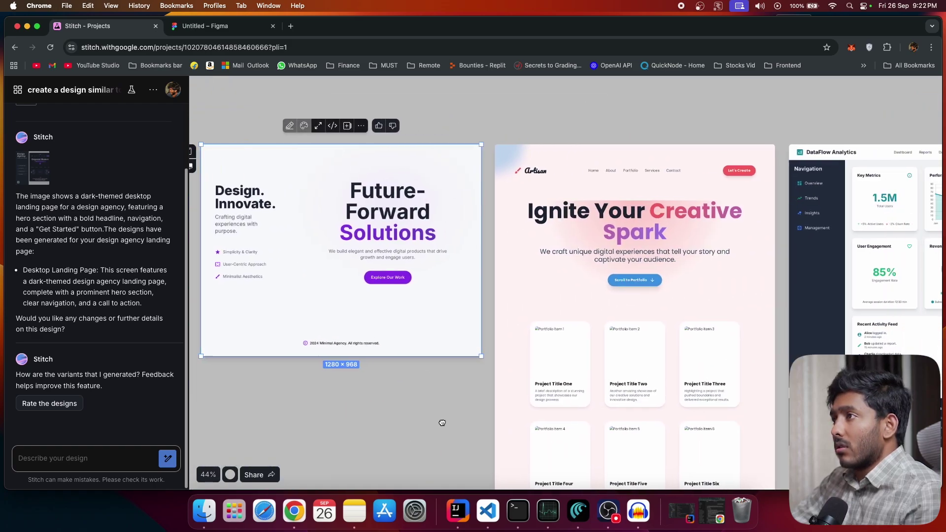
scroll(442, 422, "right", 7)
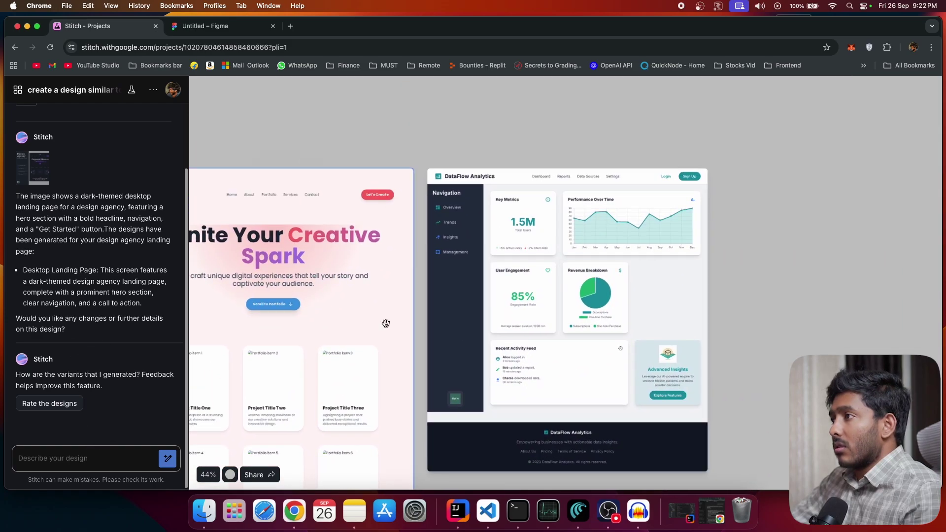
left_click(435, 201)
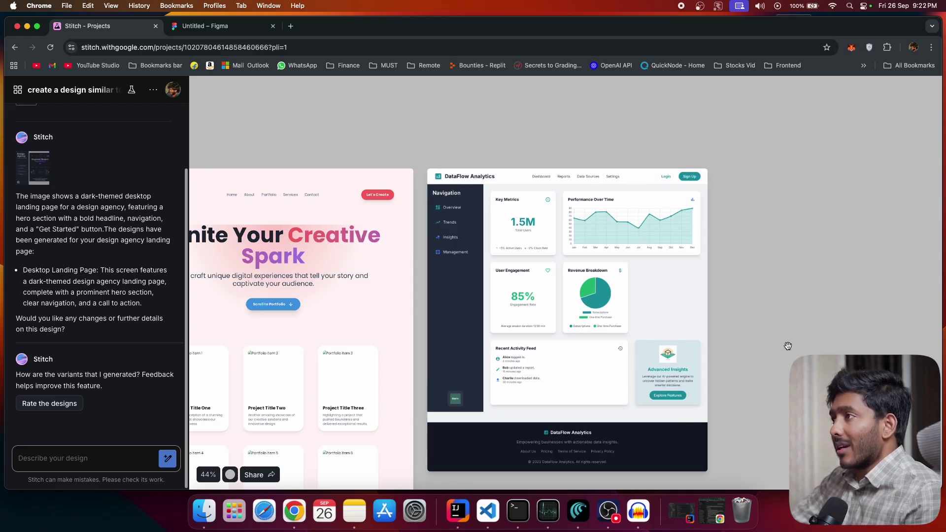
scroll(493, 408, "up", 10)
left_click(418, 141)
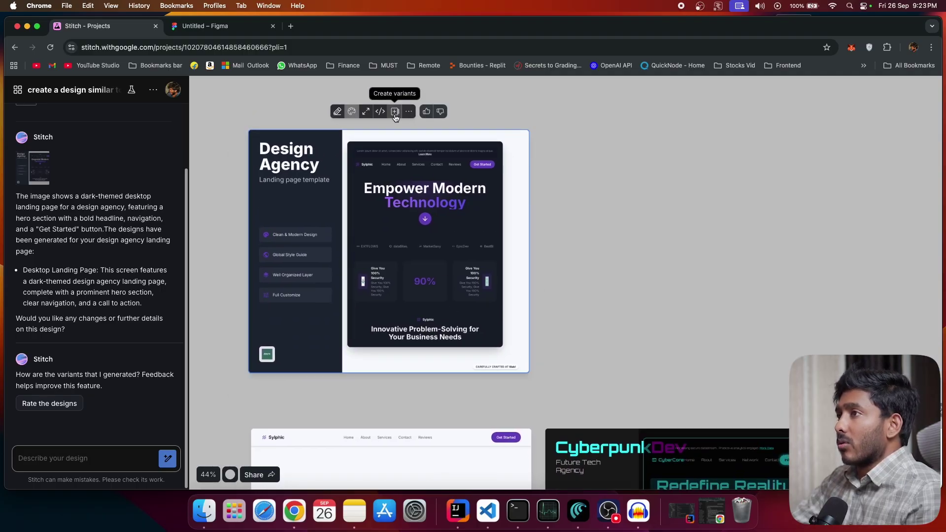
scroll(665, 281, "left", 3)
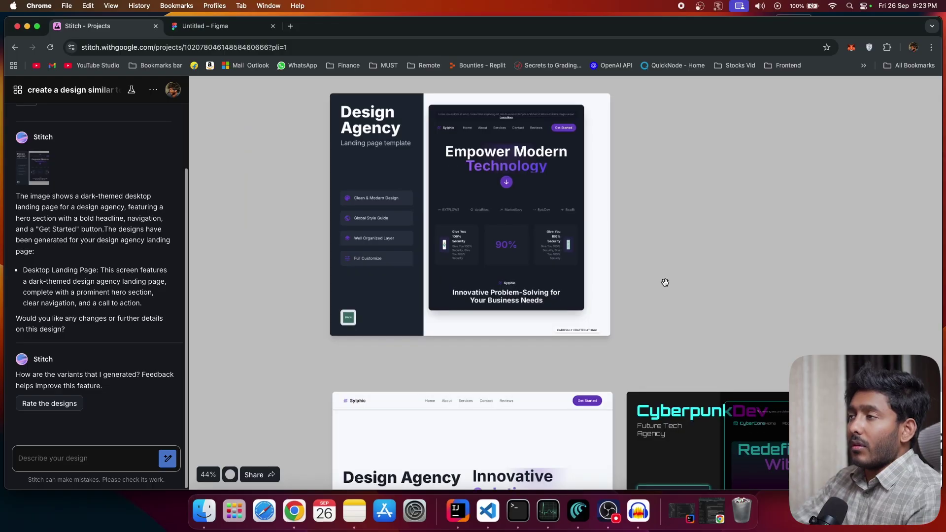
scroll(665, 284, "up", 5)
scroll(666, 284, "down", 5)
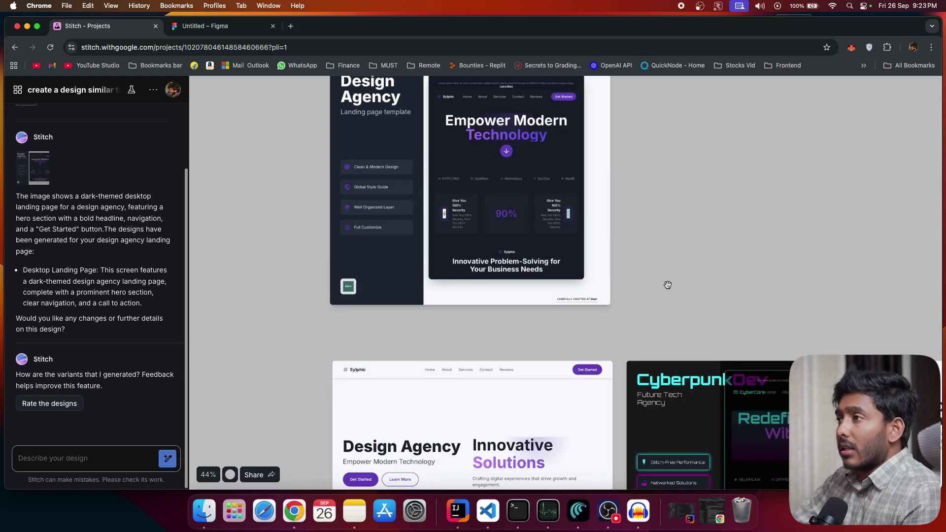
Step: From the home page, describe a Spotify-like podcast app with video and audio-only modes, targeting Mobile
left_click(13, 47)
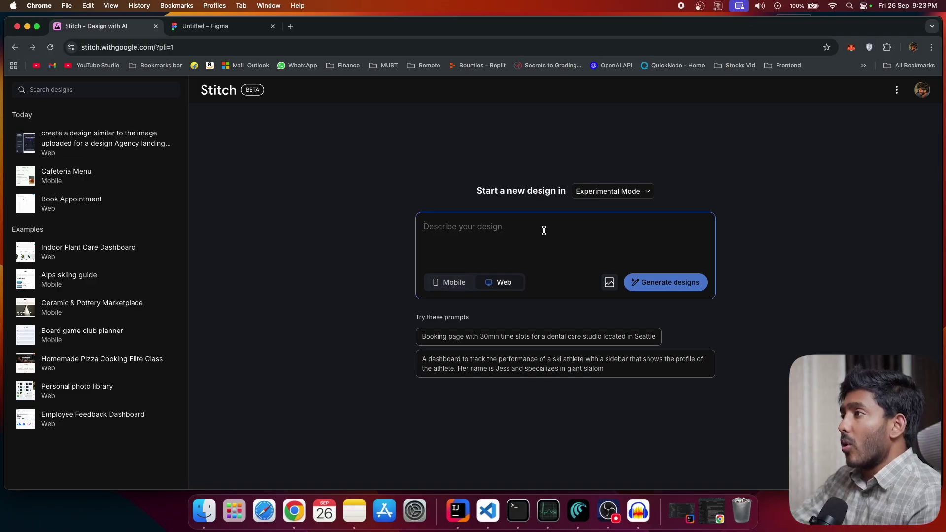
type("create a design for a pod")
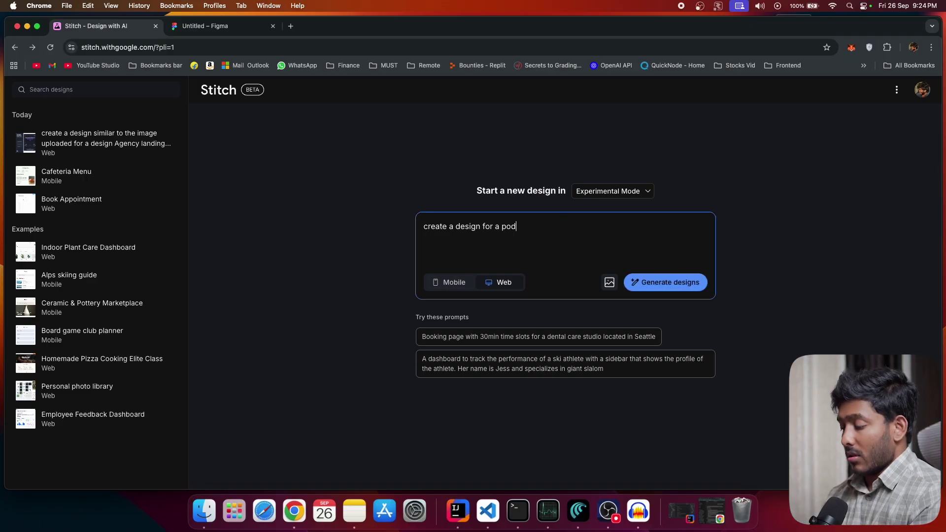
type("cast app that is like a spotify for podcast with video and audio only mode")
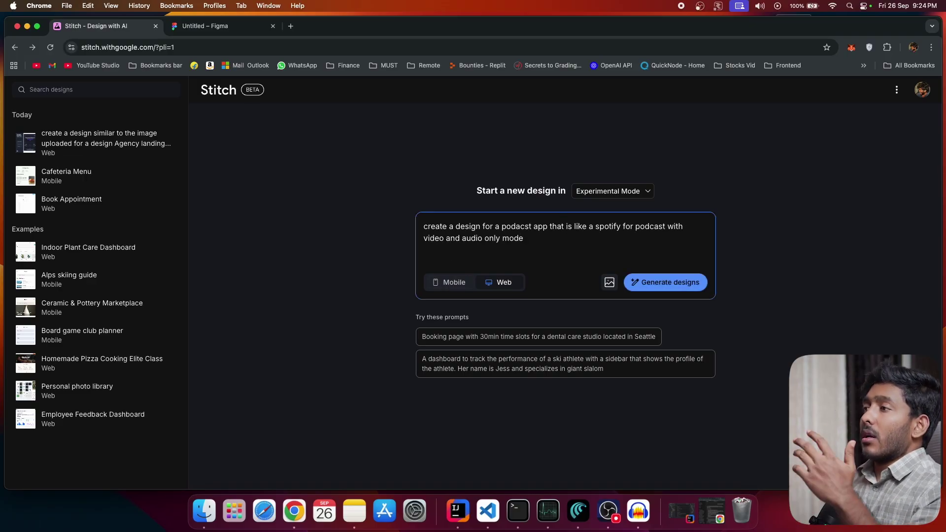
left_click(454, 285)
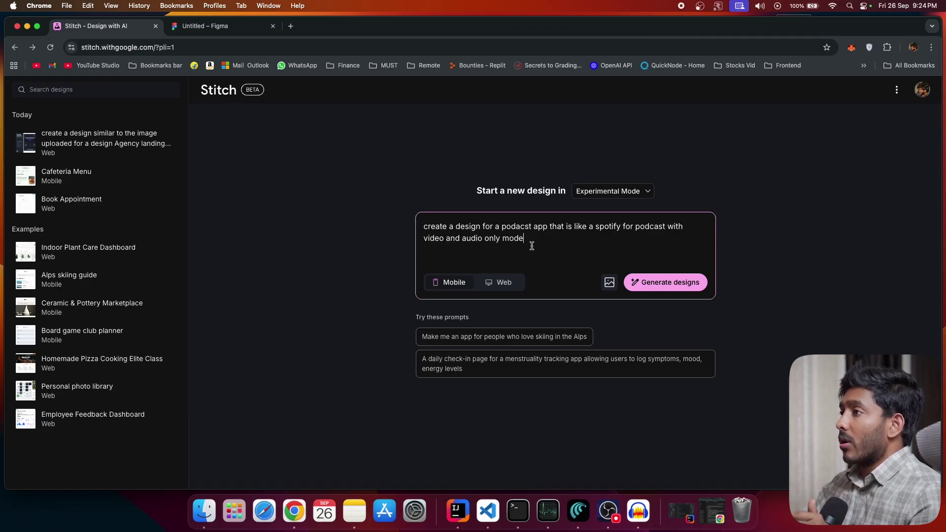
Step: Generate the five dark-green podcast screens starting with the Home Screen, then select Episode Playback
type("s")
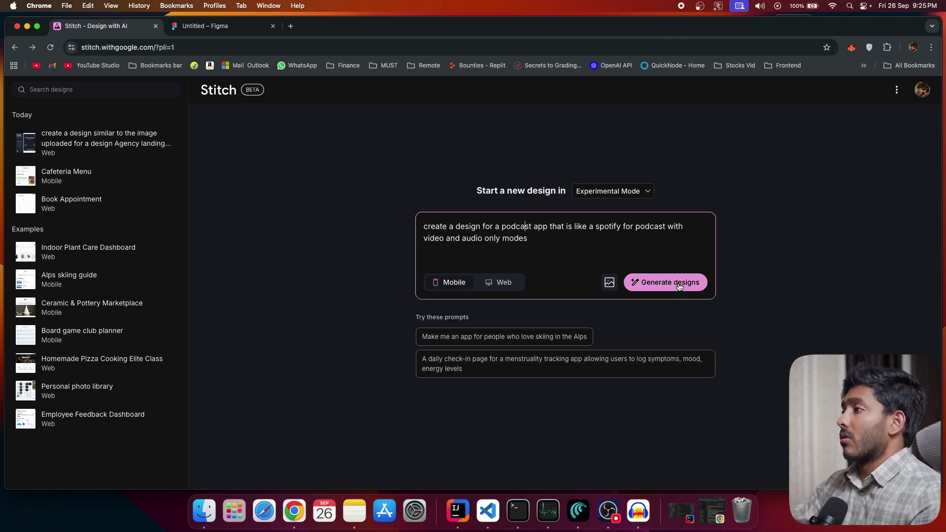
left_click(680, 287)
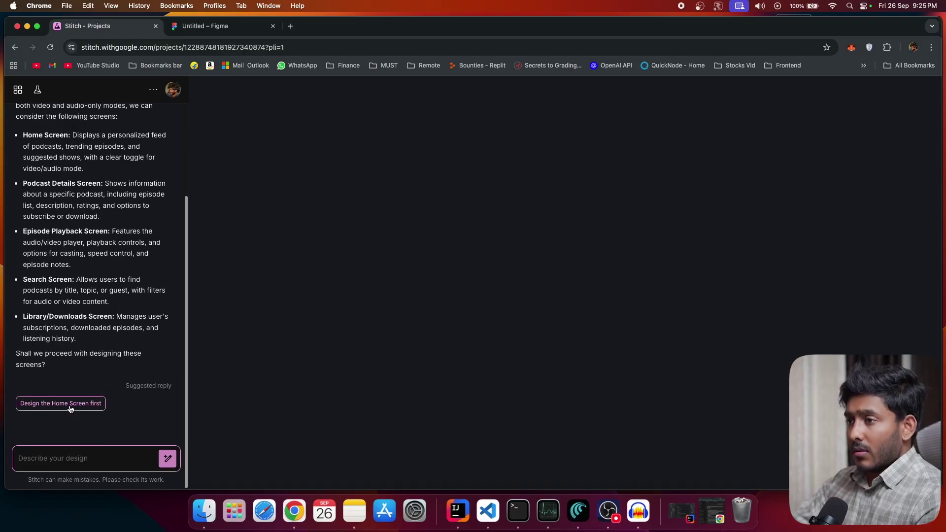
left_click(71, 408)
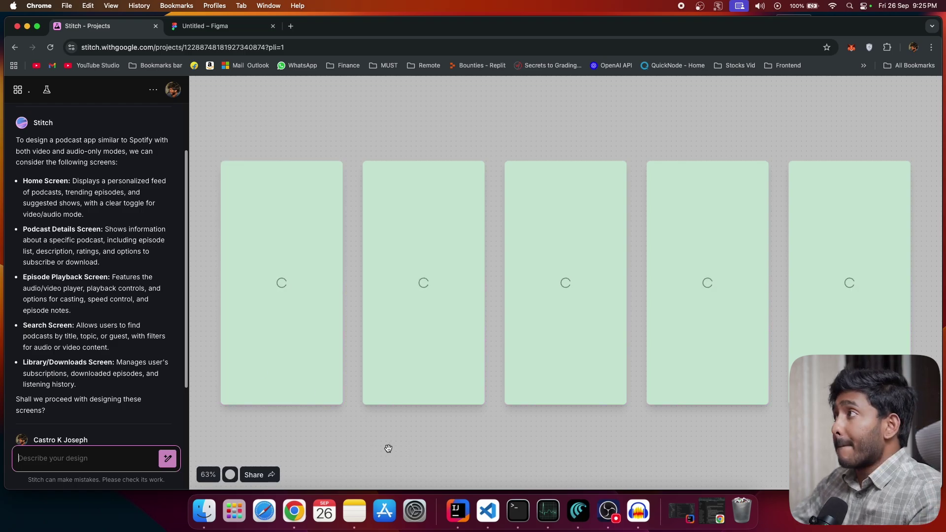
left_click(539, 165)
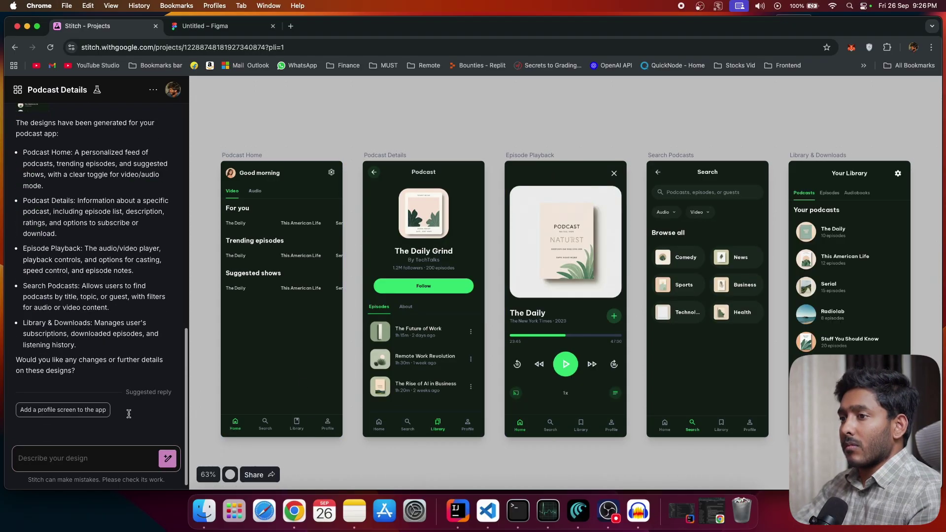
Step: Show the Podcast Home screen's HTML code, then view another podcast screen's code
left_click(235, 327)
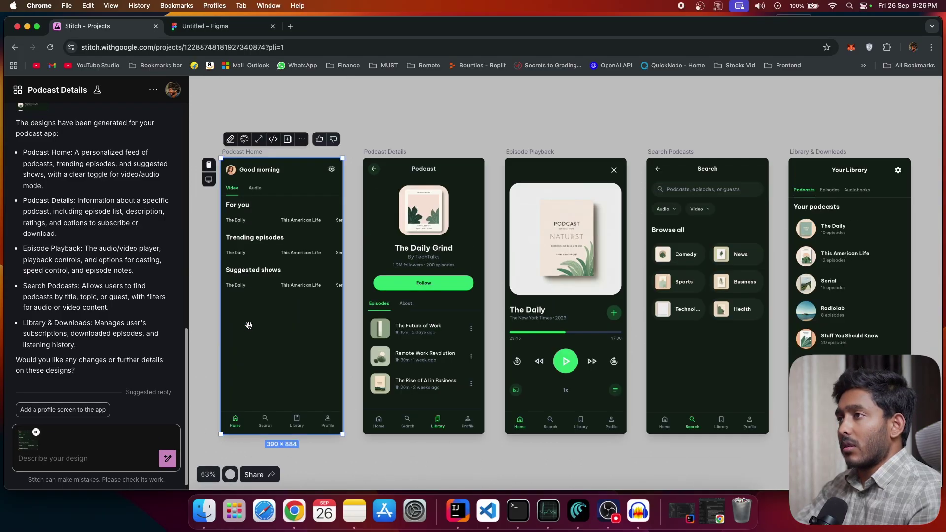
left_click(302, 142)
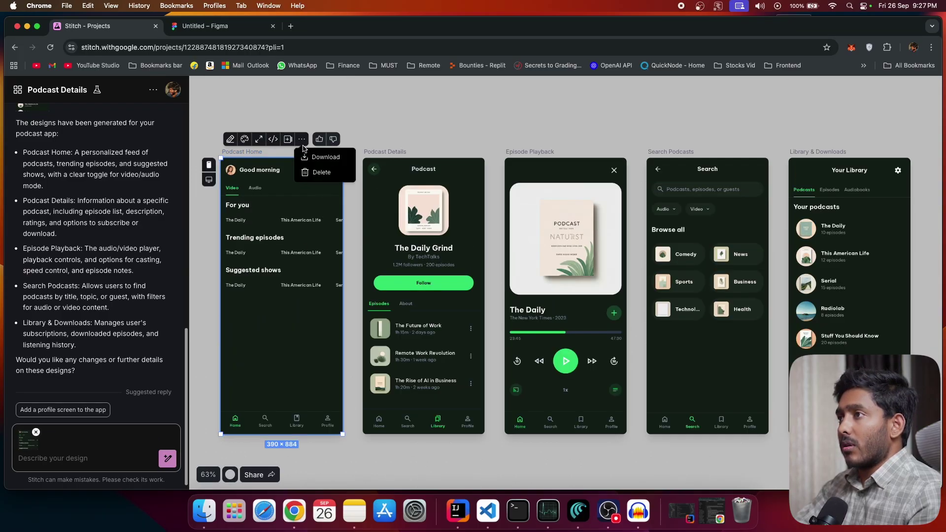
left_click(302, 139)
left_click(273, 139)
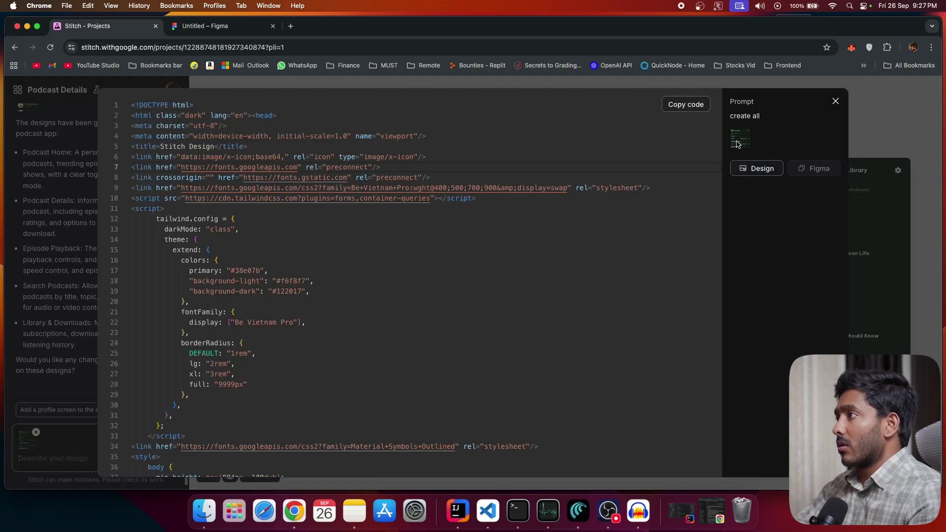
key("Escape")
left_click(388, 139)
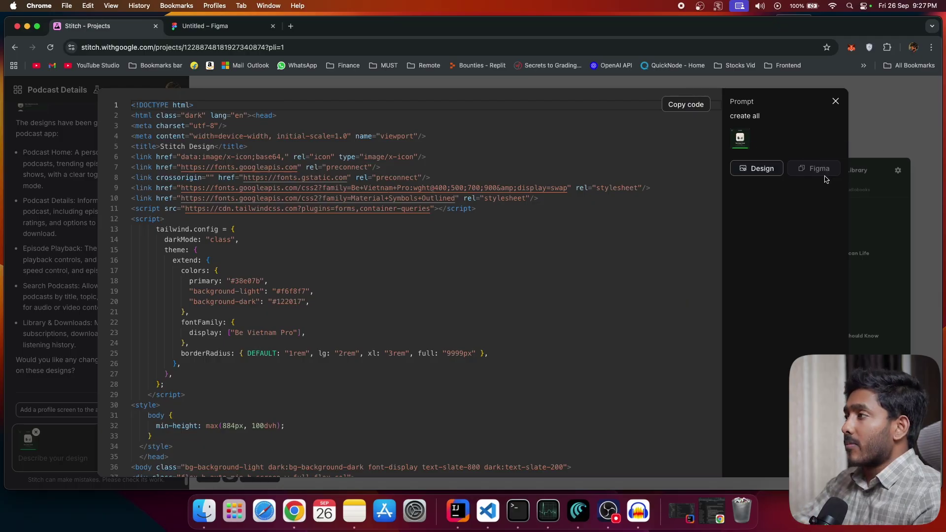
Step: Close the code view, create five Podcast Details variants, and browse them, selecting the second variant
left_click(836, 102)
scroll(743, 384, "down", 3)
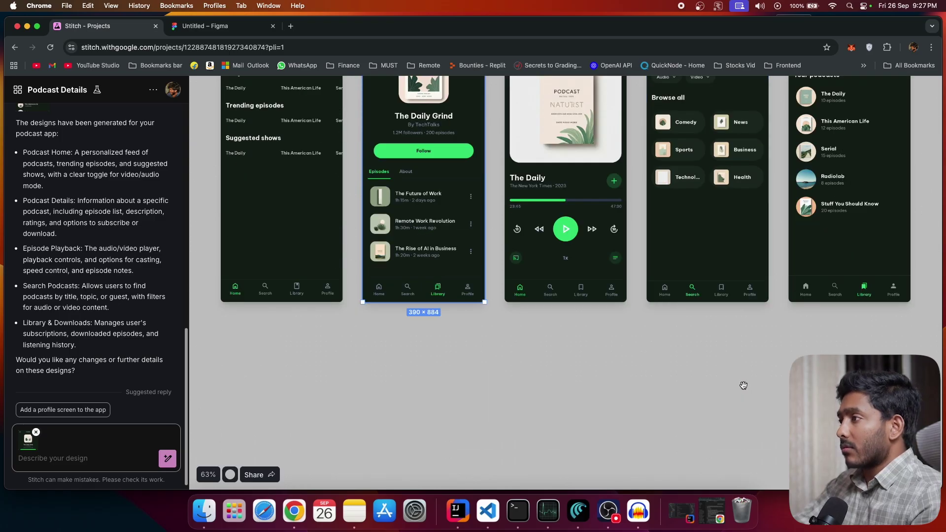
scroll(743, 385, "up", 3)
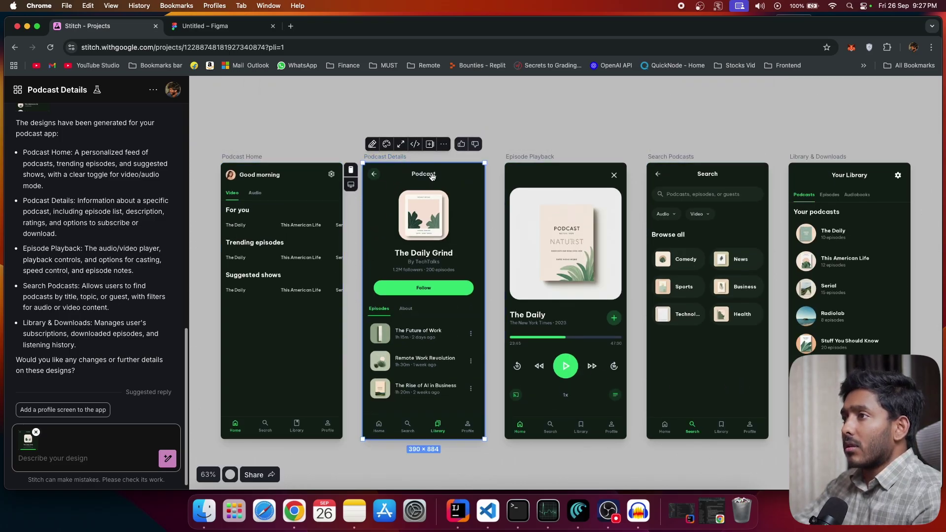
left_click(429, 146)
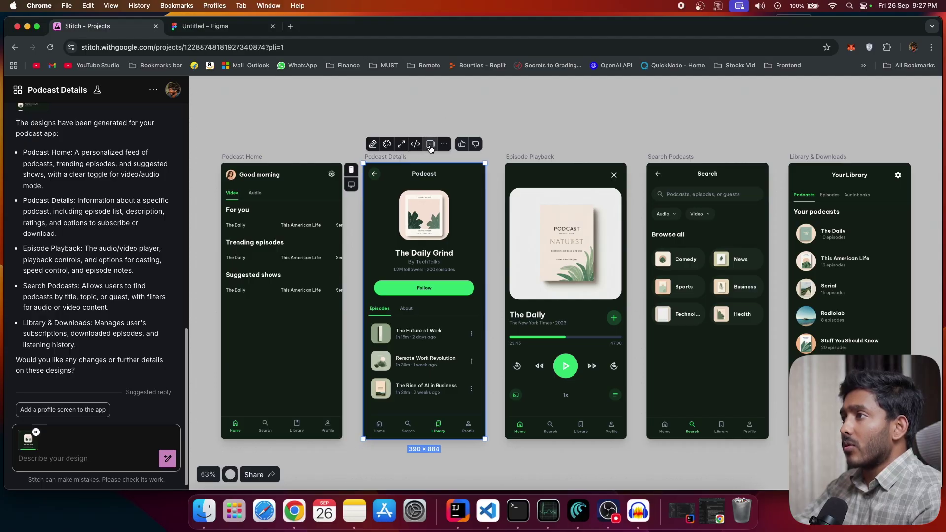
scroll(788, 346, "down", 5)
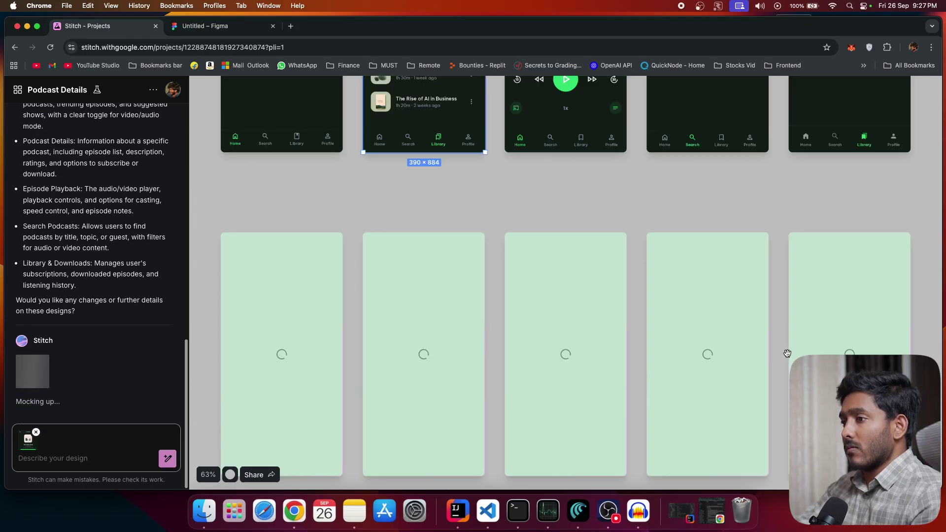
scroll(320, 212, "down", 2)
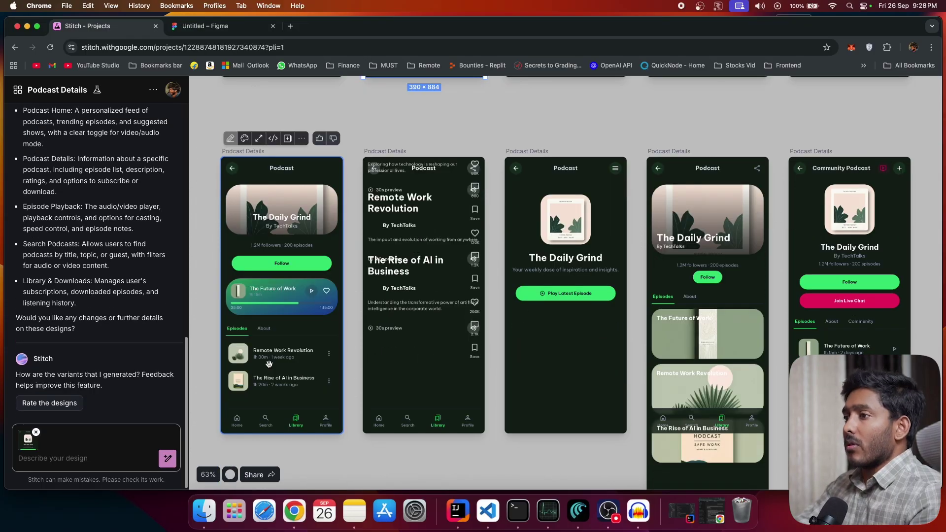
left_click(468, 201)
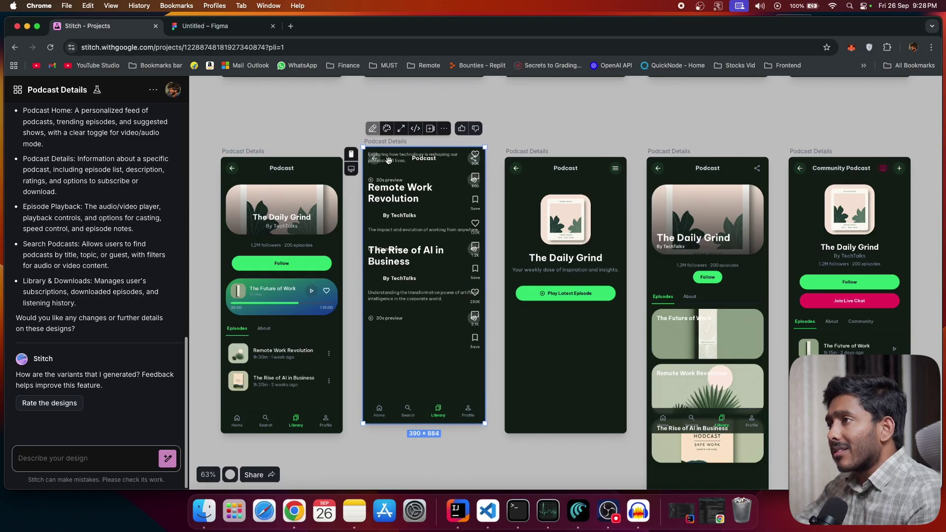
scroll(424, 345, "down", 3)
scroll(388, 291, "up", 2)
scroll(389, 290, "down", 3)
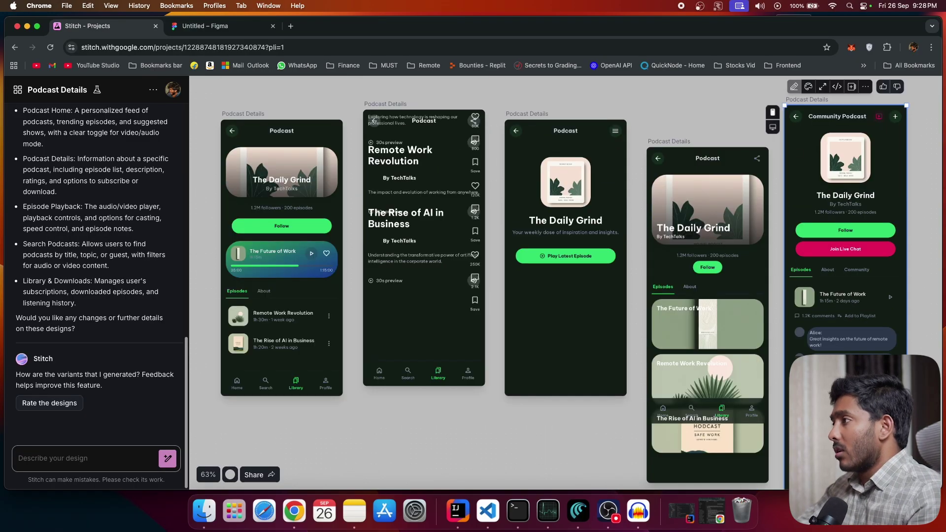
scroll(849, 254, "up", 4)
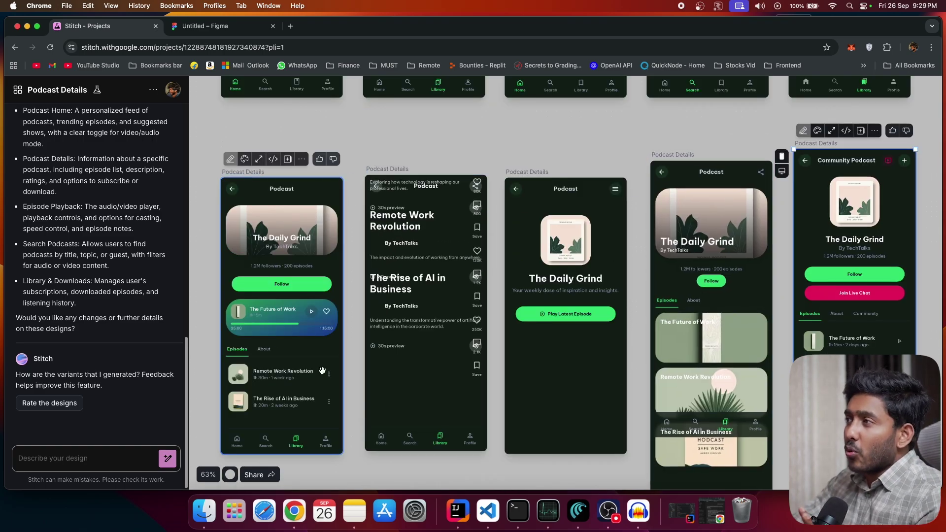
scroll(374, 335, "up", 6)
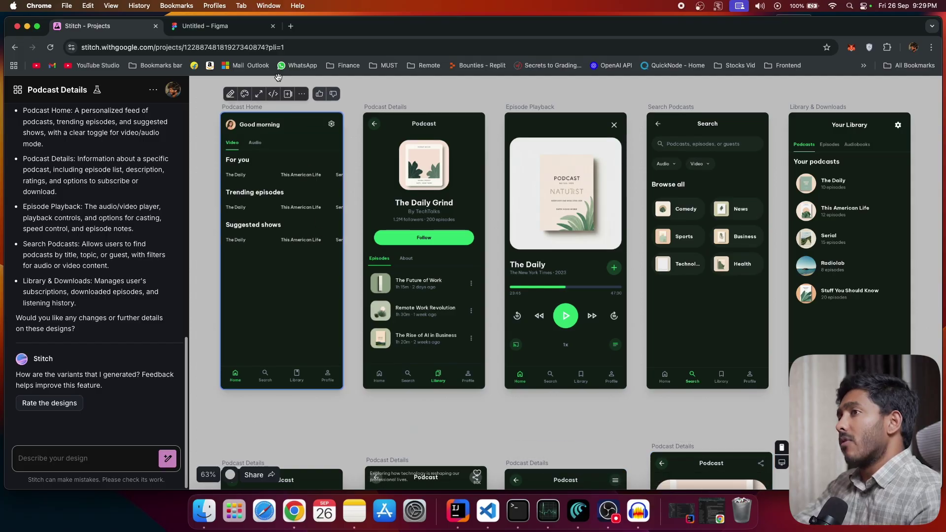
left_click(237, 32)
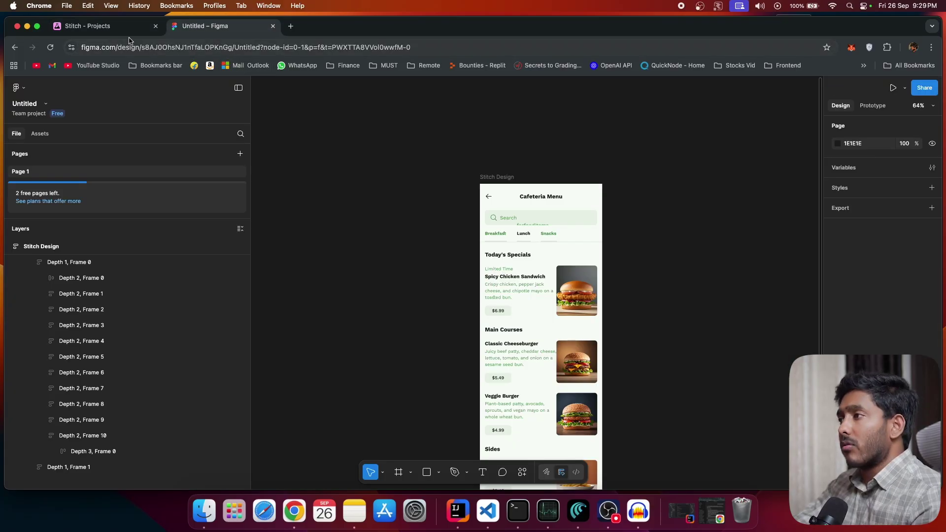
left_click(98, 25)
scroll(394, 447, "down", 6)
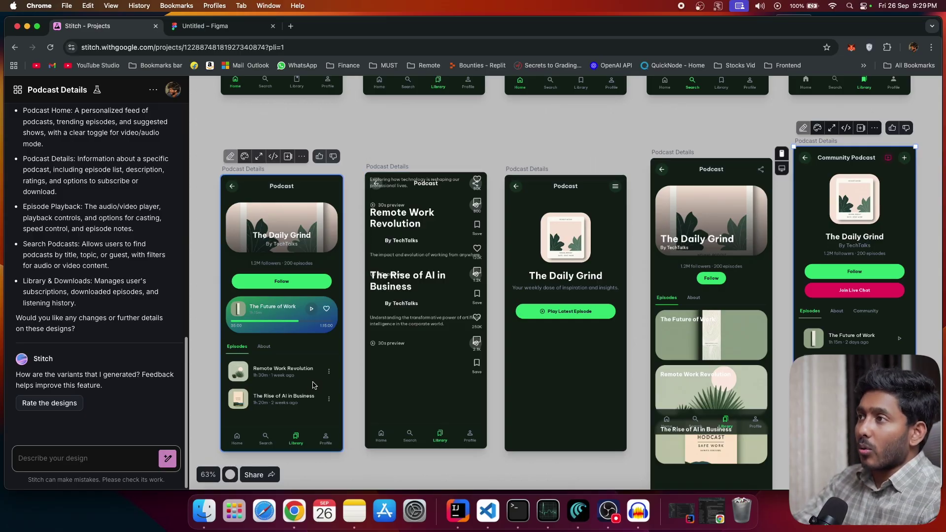
scroll(374, 396, "up", 6)
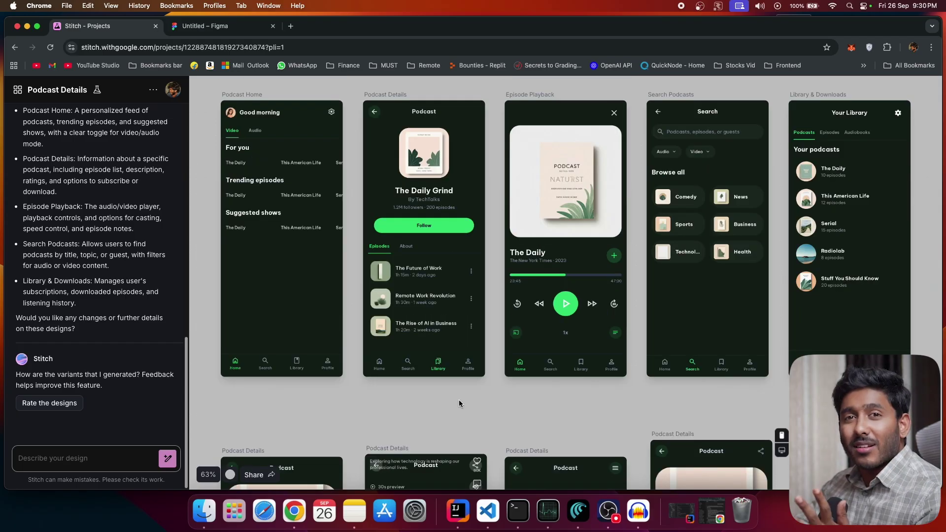